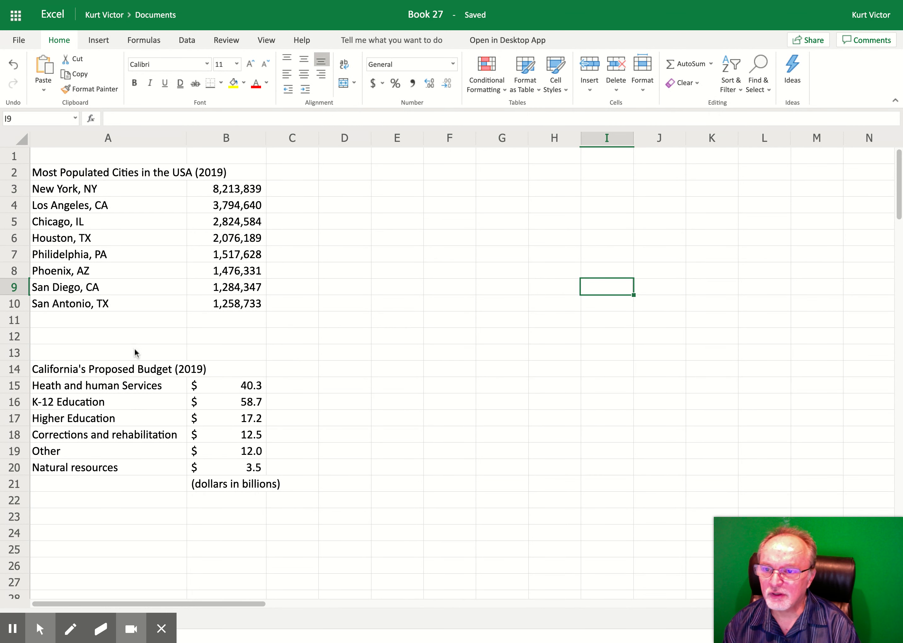
Step: Examine the California budget categories and dollar amounts in the A15:B20 range
{"action": "left_click_drag", "start_coordinate": [135, 392], "coordinate": [139, 471]}
{"action": "left_click_drag", "start_coordinate": [232, 383], "coordinate": [253, 467]}
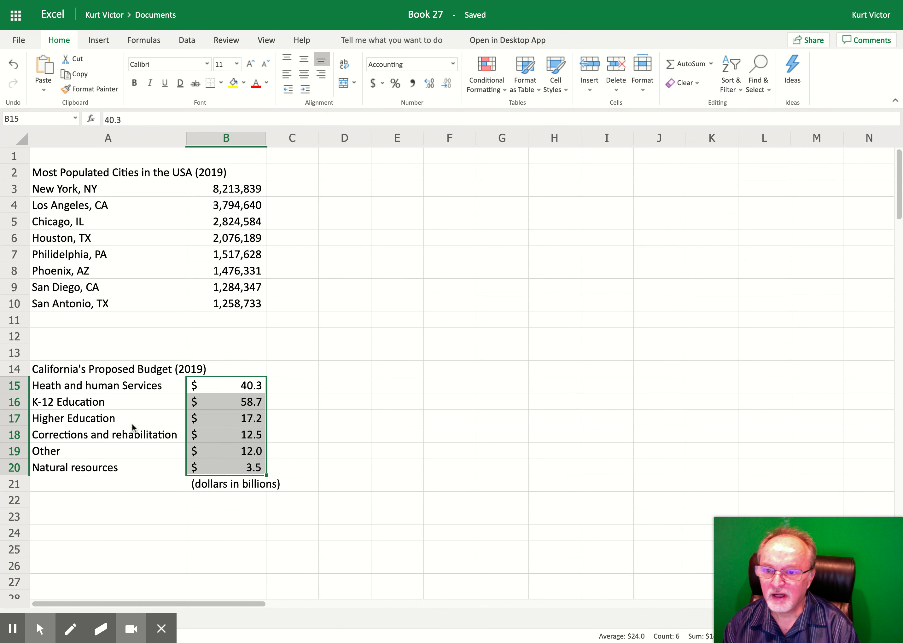
{"action": "left_click", "coordinate": [131, 382]}
{"action": "left_click_drag", "start_coordinate": [141, 464], "coordinate": [137, 386]}
{"action": "left_click", "coordinate": [233, 464]}
{"action": "left_click_drag", "start_coordinate": [232, 464], "coordinate": [224, 383]}
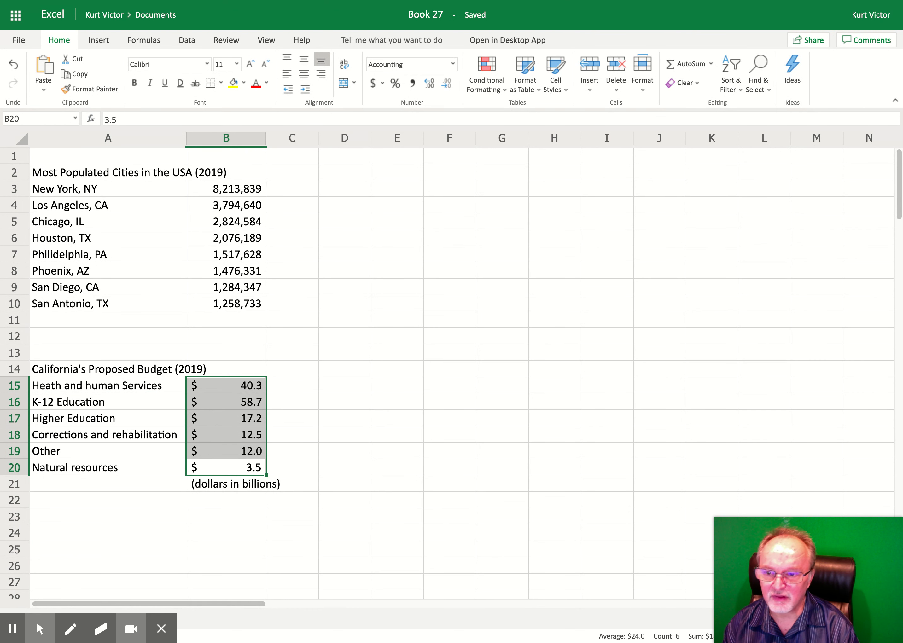
{"action": "left_click_drag", "start_coordinate": [153, 384], "coordinate": [148, 468]}
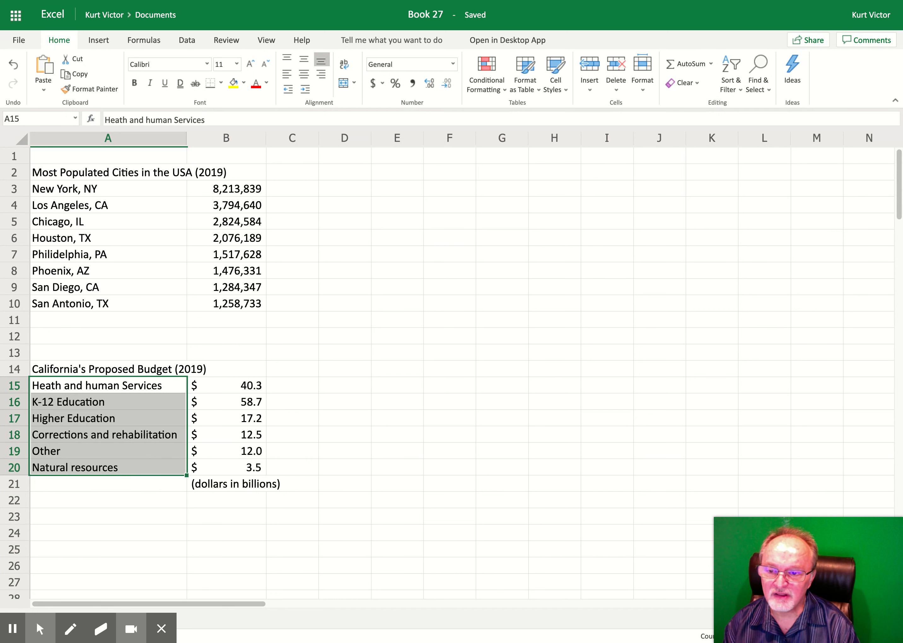
{"action": "left_click_drag", "start_coordinate": [242, 384], "coordinate": [242, 466]}
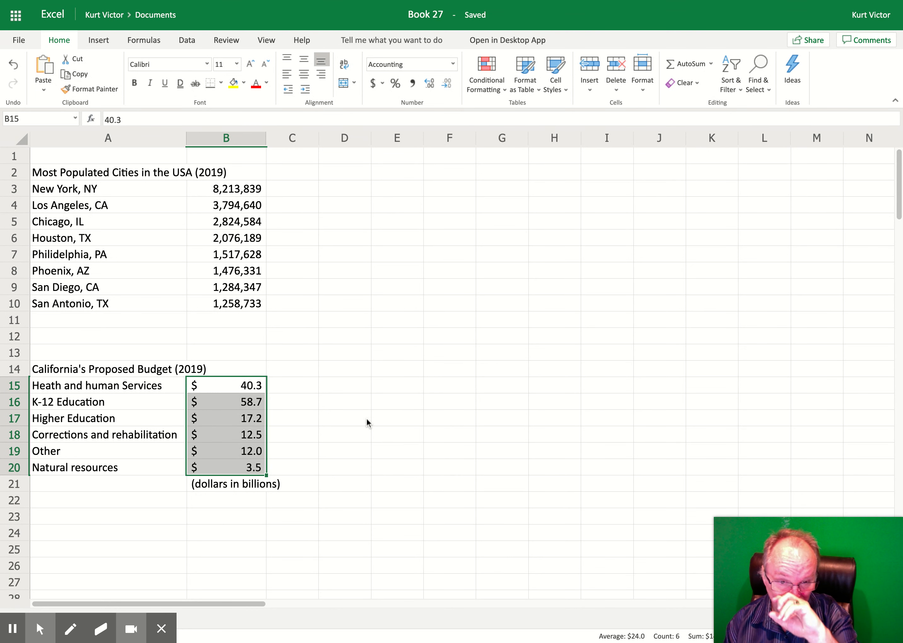
{"action": "left_click", "coordinate": [400, 356]}
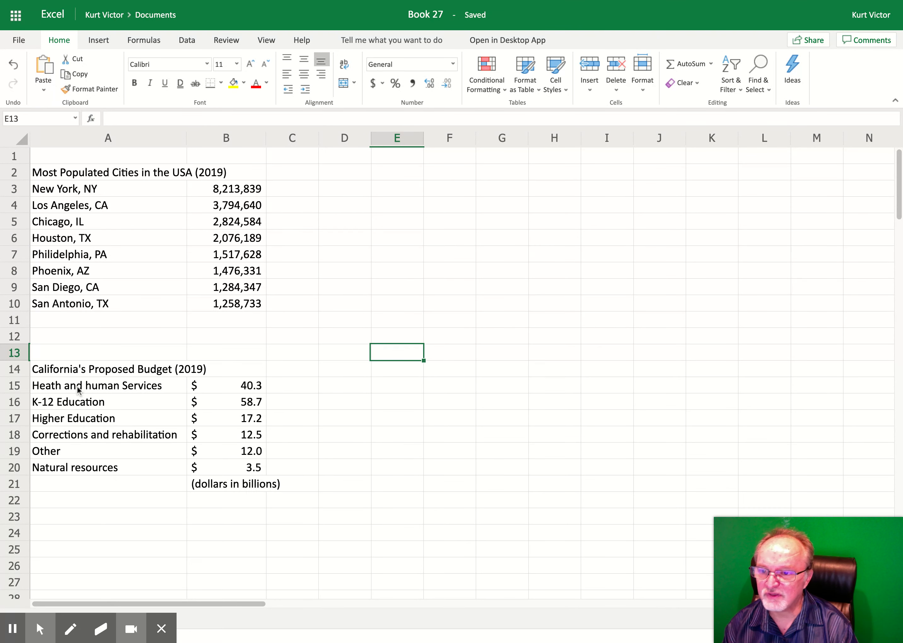
Step: Insert a 2-D pie chart from the budget categories and amounts in A15:B20
{"action": "left_click_drag", "start_coordinate": [77, 387], "coordinate": [199, 464]}
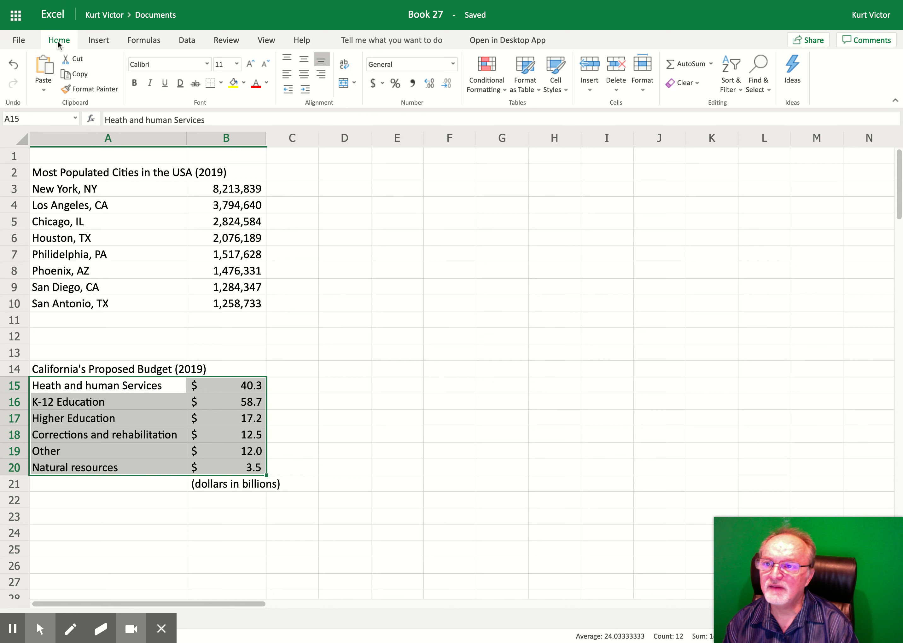
{"action": "left_click", "coordinate": [102, 37]}
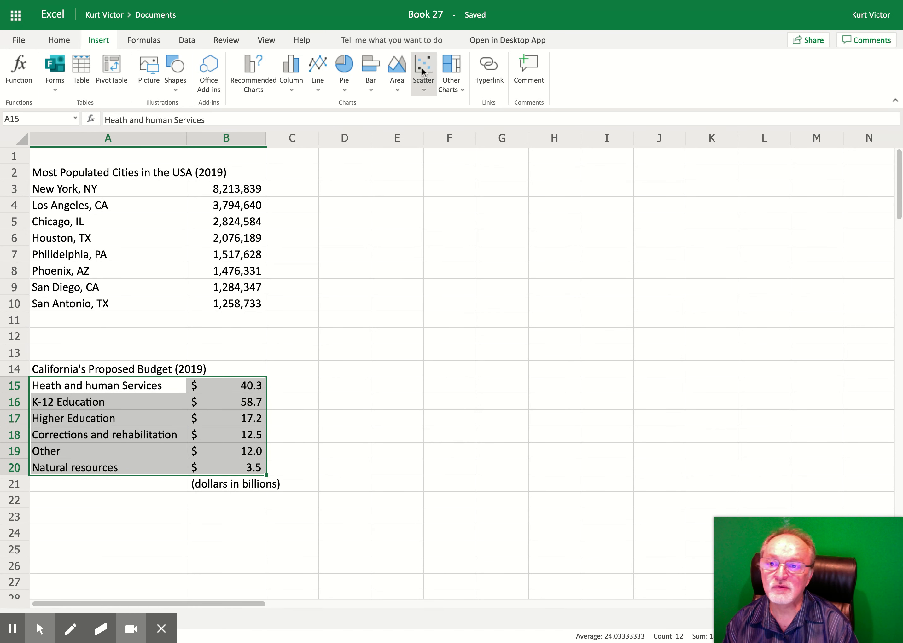
{"action": "left_click", "coordinate": [242, 76]}
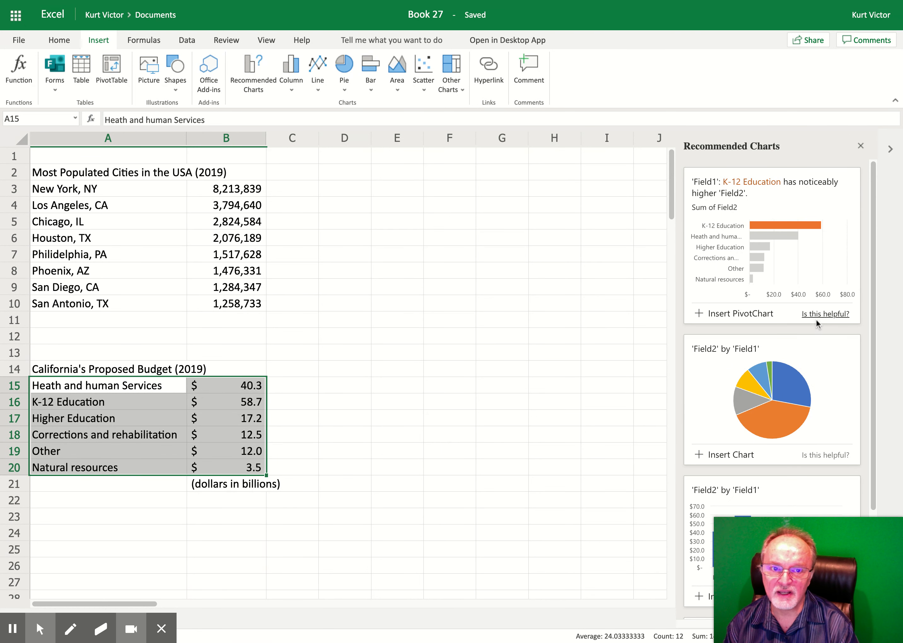
{"action": "left_click", "coordinate": [872, 272]}
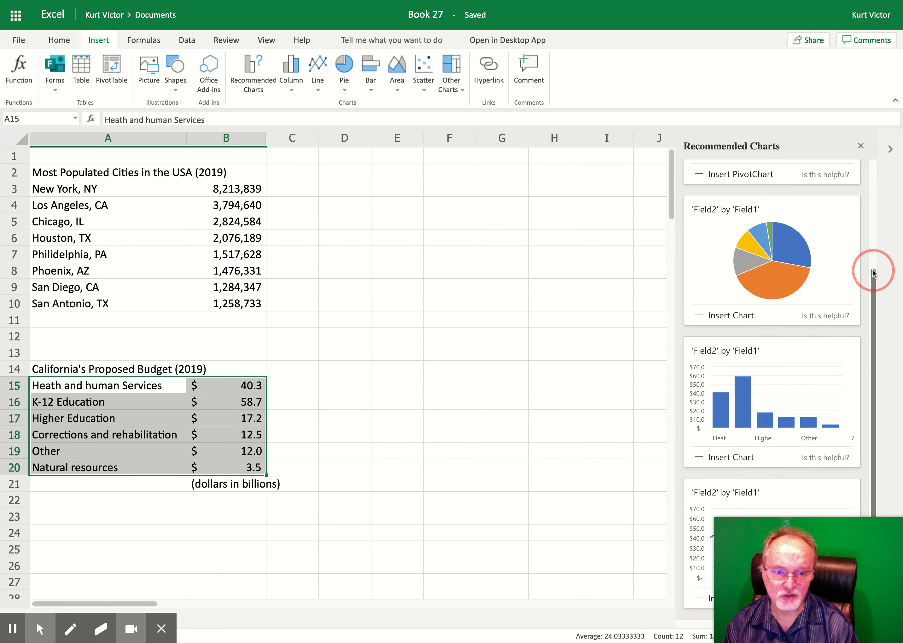
{"action": "left_click_drag", "start_coordinate": [871, 270], "coordinate": [872, 162]}
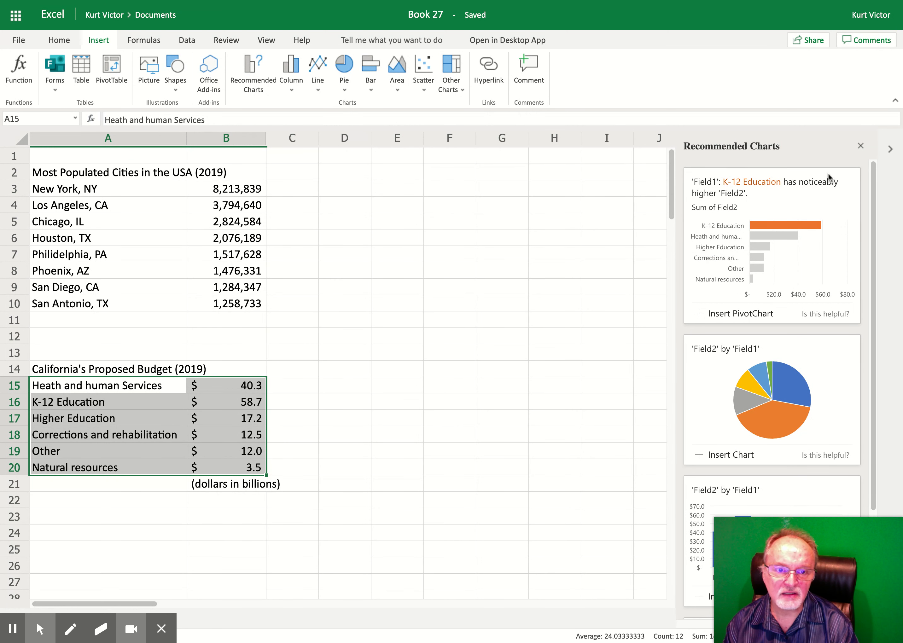
{"action": "left_click", "coordinate": [860, 147]}
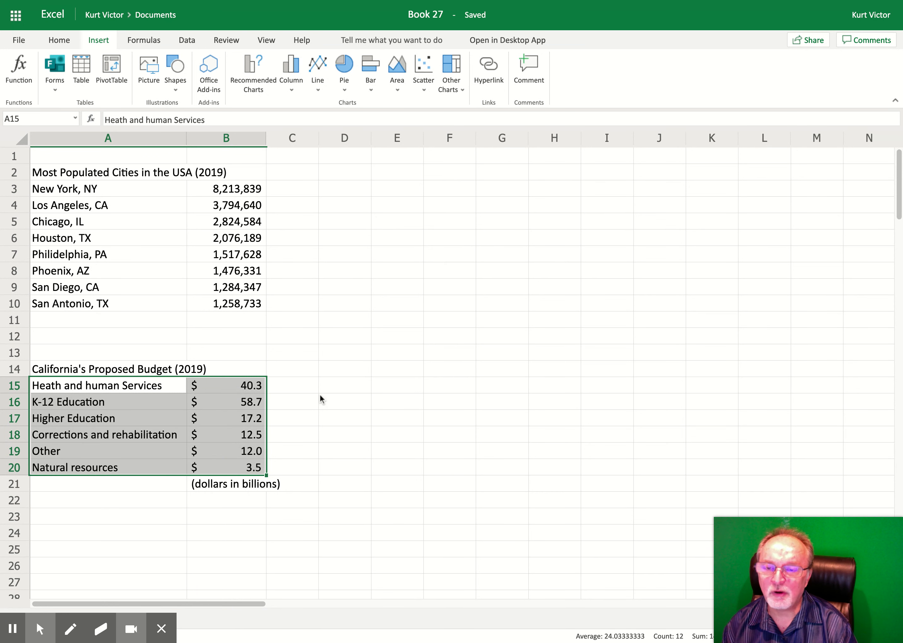
{"action": "left_click", "coordinate": [344, 79]}
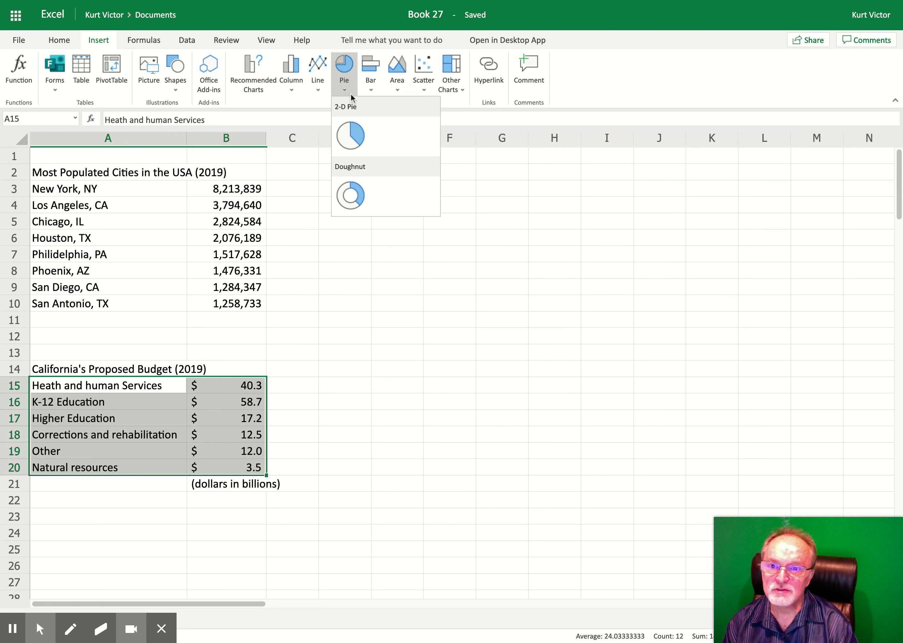
{"action": "left_click", "coordinate": [351, 138]}
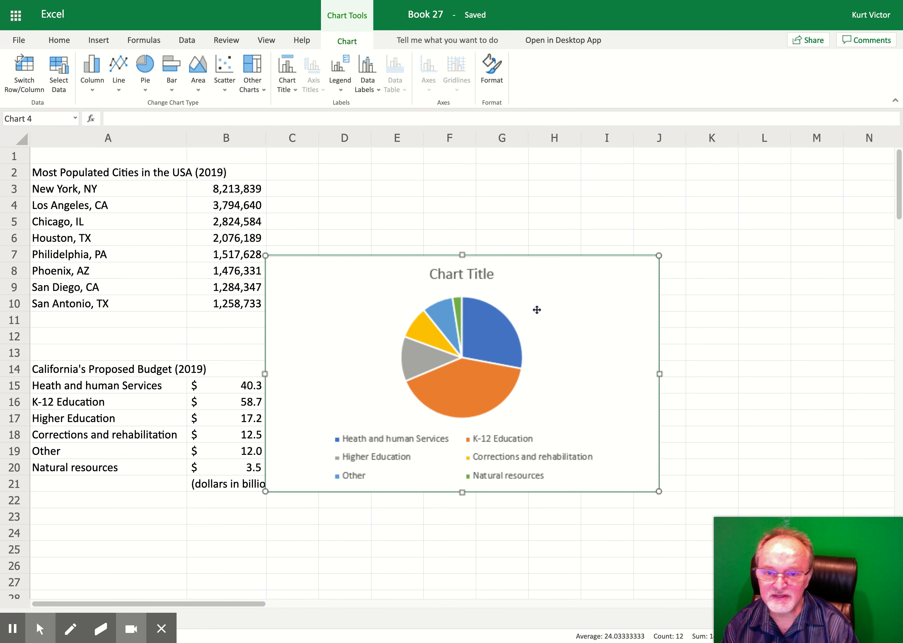
Step: Move and enlarge the pie chart so it sits beside the data, spanning roughly columns B to J
{"action": "mouse_move", "coordinate": [546, 312]}
{"action": "left_mouse_down"}
{"action": "mouse_move", "coordinate": [642, 297]}
{"action": "mouse_move", "coordinate": [627, 285]}
{"action": "mouse_move", "coordinate": [564, 280]}
{"action": "mouse_move", "coordinate": [489, 350]}
{"action": "mouse_move", "coordinate": [472, 390]}
{"action": "mouse_move", "coordinate": [547, 294]}
{"action": "left_mouse_up"}
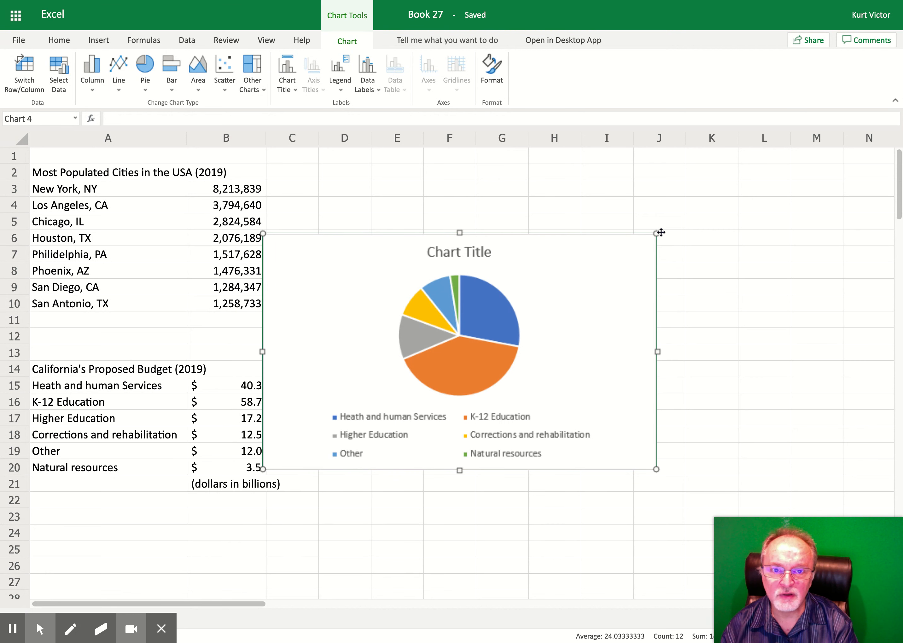
{"action": "left_click_drag", "start_coordinate": [657, 232], "coordinate": [573, 299]}
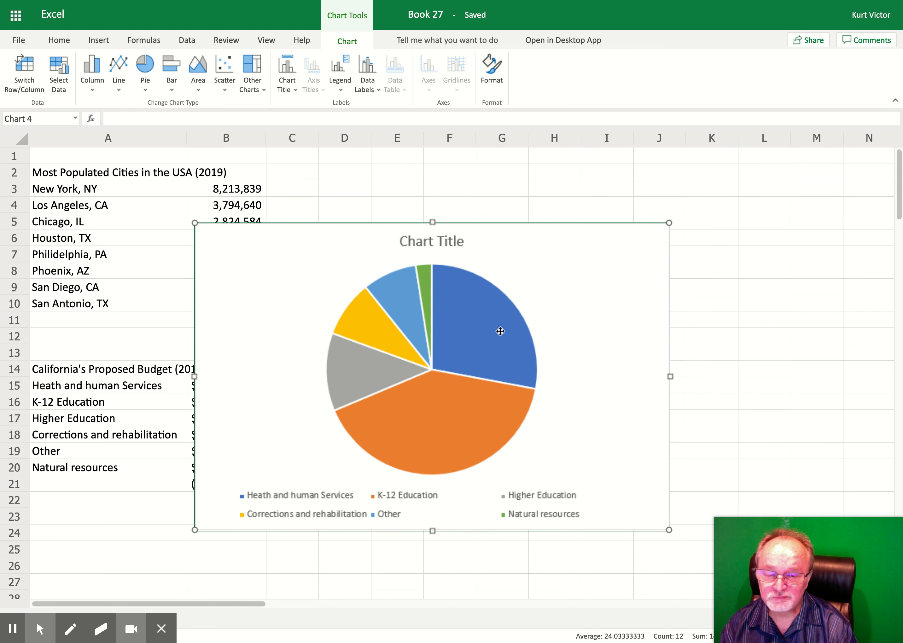
{"action": "left_click_drag", "start_coordinate": [471, 313], "coordinate": [604, 263]}
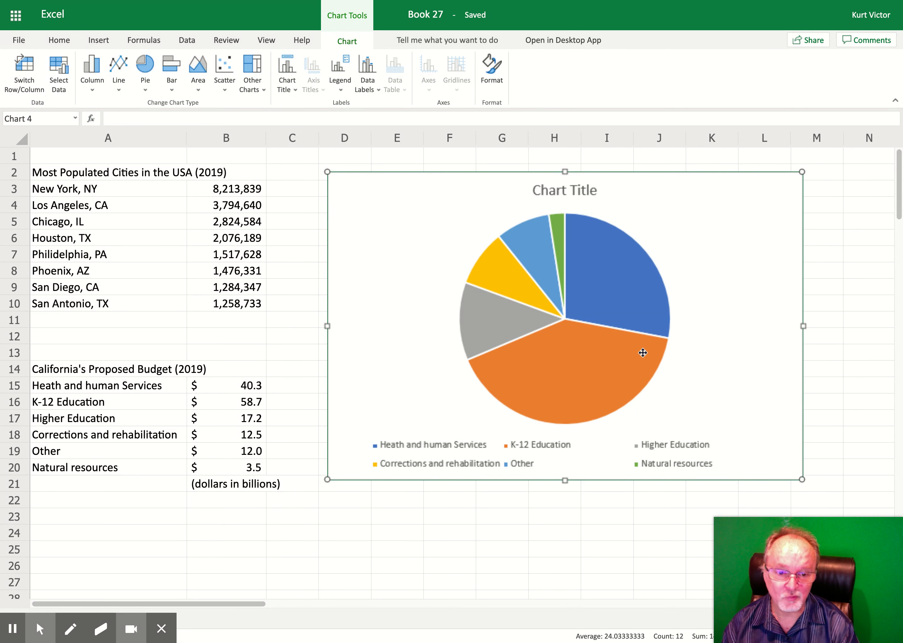
{"action": "left_click_drag", "start_coordinate": [738, 222], "coordinate": [671, 243]}
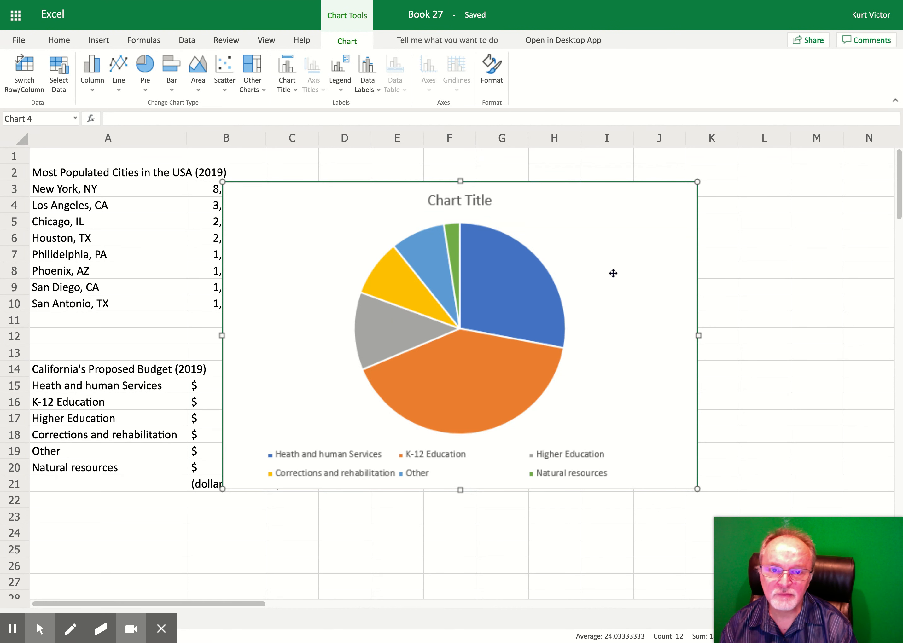
Step: Open the chart's format pane and set the chart title to California's Proposed Budget
{"action": "right_click", "coordinate": [604, 257]}
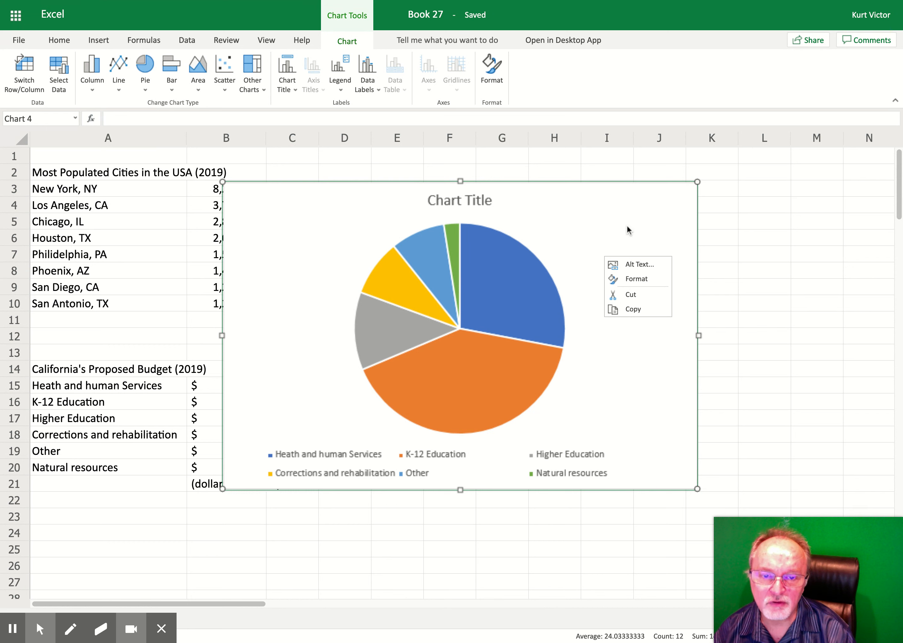
{"action": "left_click", "coordinate": [634, 279]}
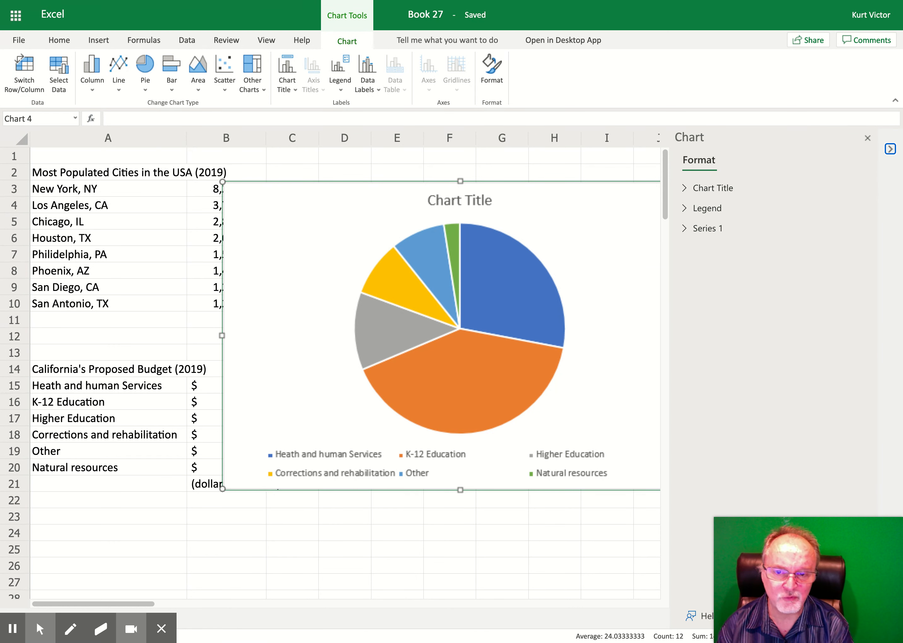
{"action": "left_click", "coordinate": [681, 192]}
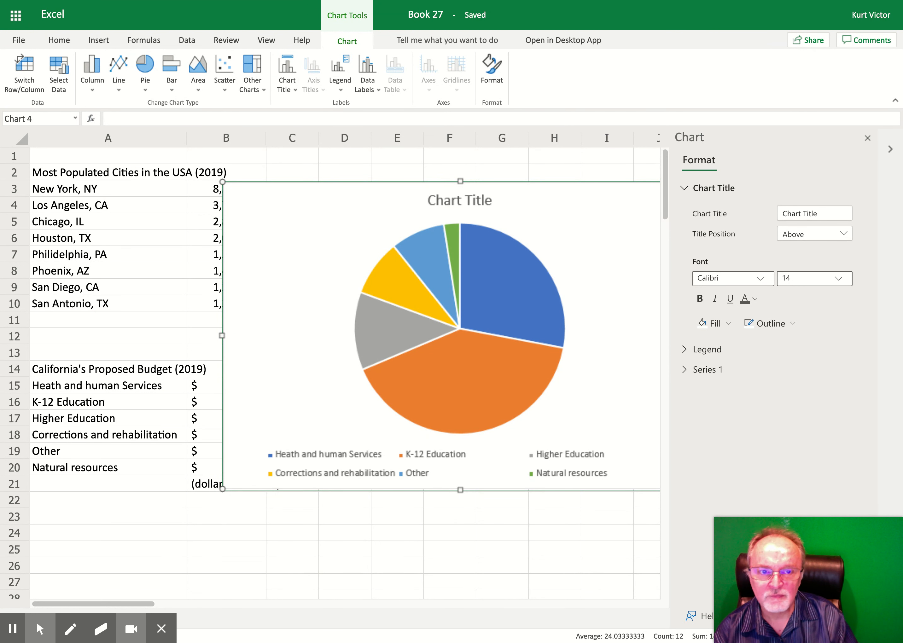
{"action": "triple_click", "coordinate": [830, 209]}
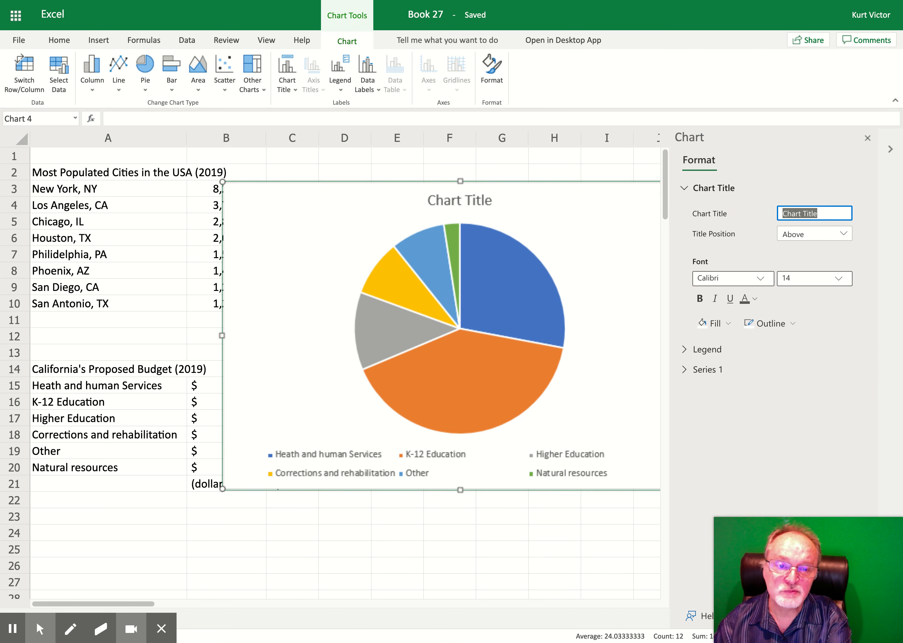
{"action": "type", "text": "Cali"}
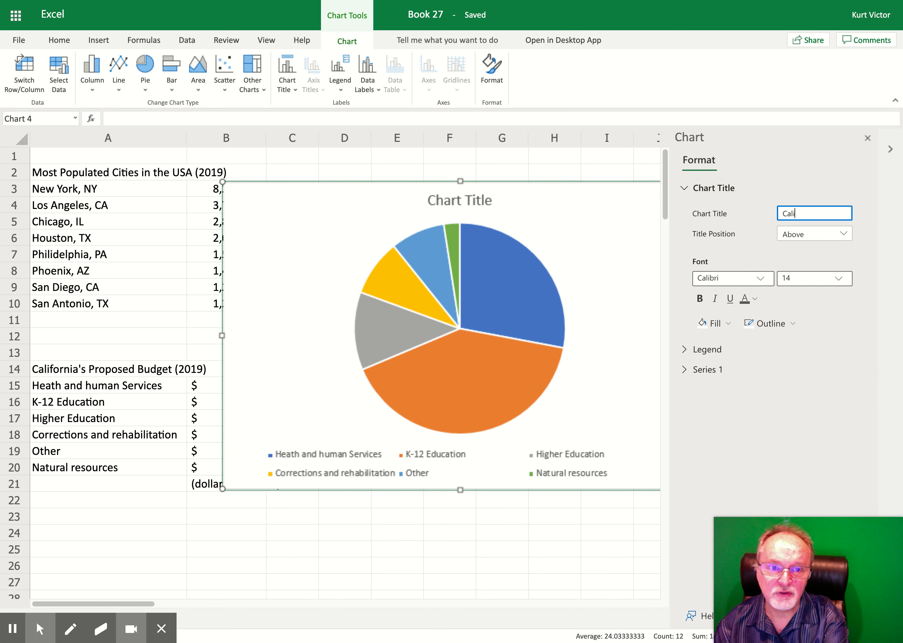
{"action": "type", "text": "fornia's "}
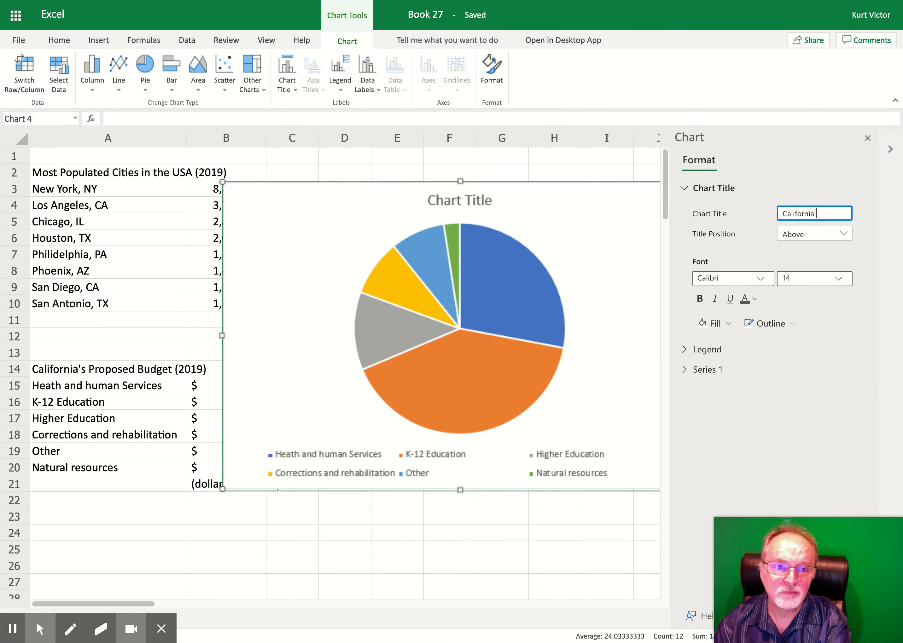
{"action": "type", "text": "Propose"}
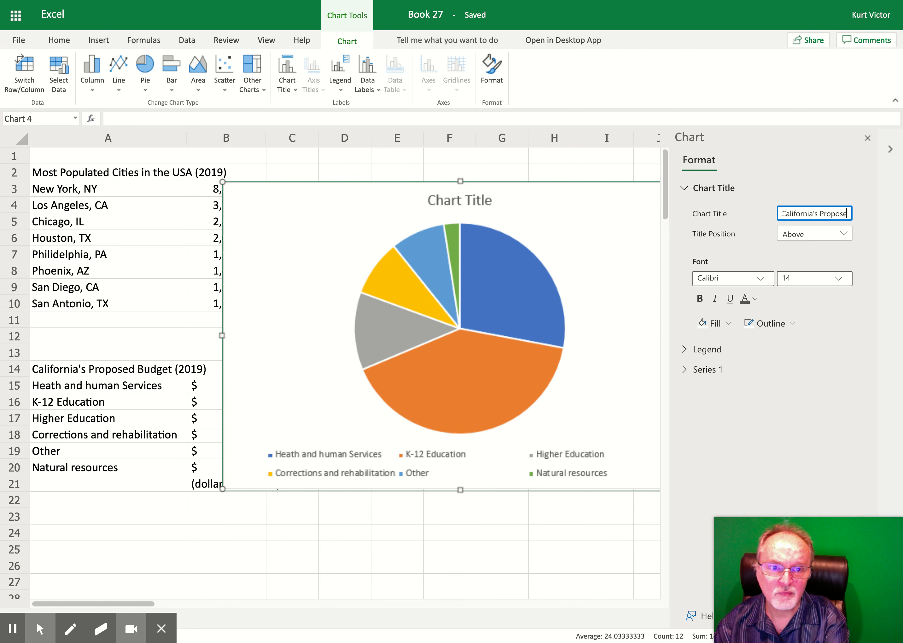
{"action": "type", "text": "d Budget"}
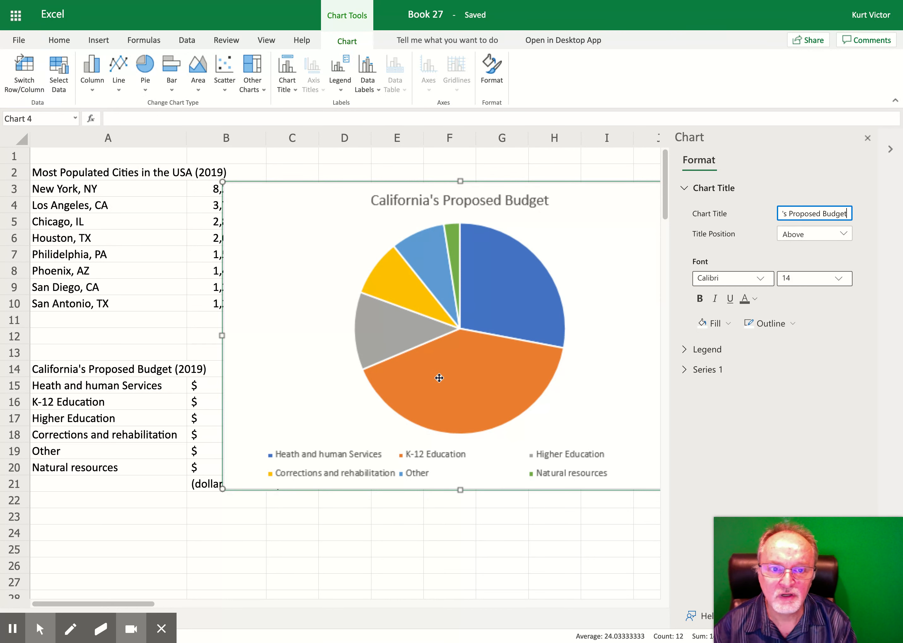
Step: Switch the title position to Overlay and back to Above
{"action": "left_click", "coordinate": [829, 236]}
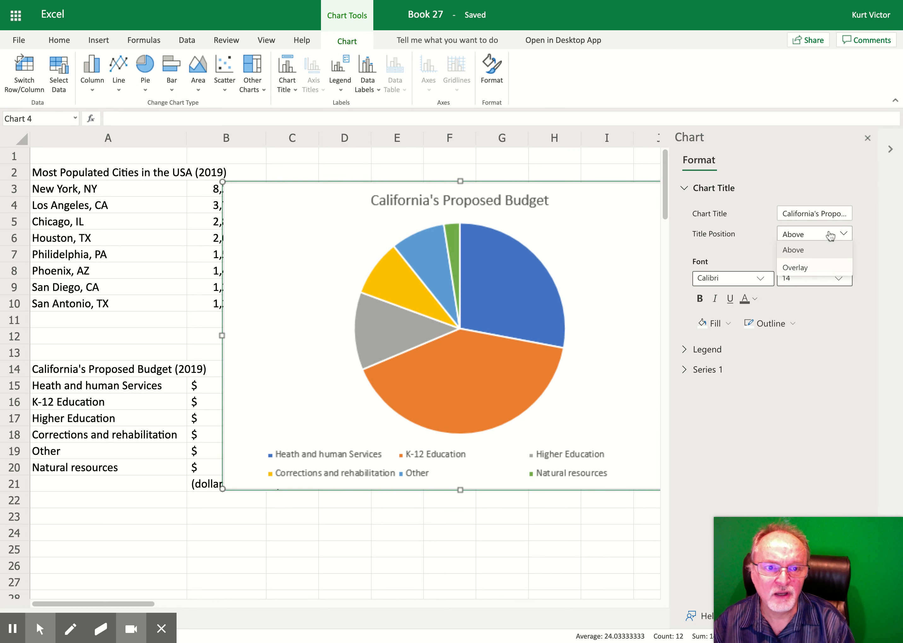
{"action": "left_click", "coordinate": [824, 269]}
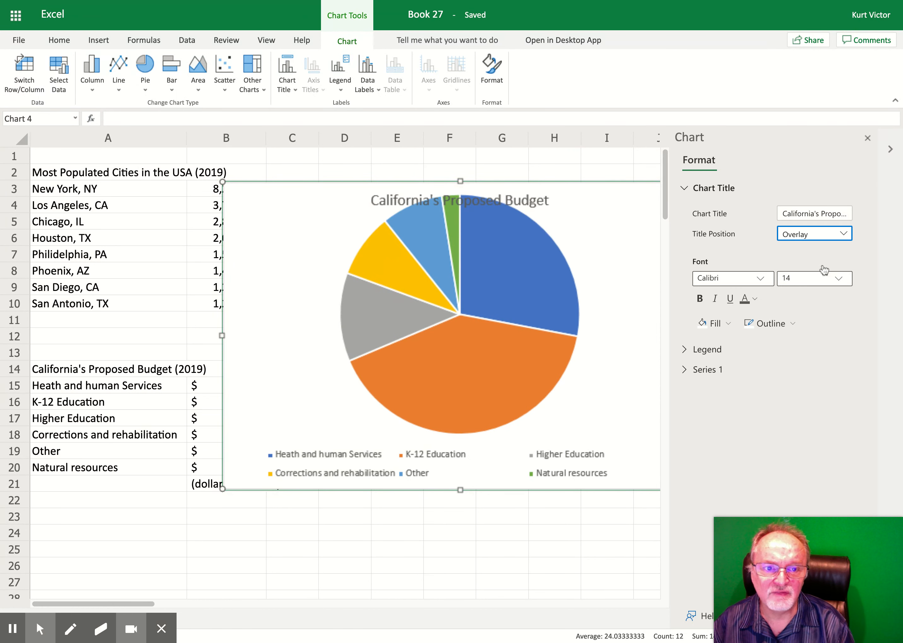
{"action": "left_click", "coordinate": [823, 235]}
{"action": "left_click", "coordinate": [813, 250]}
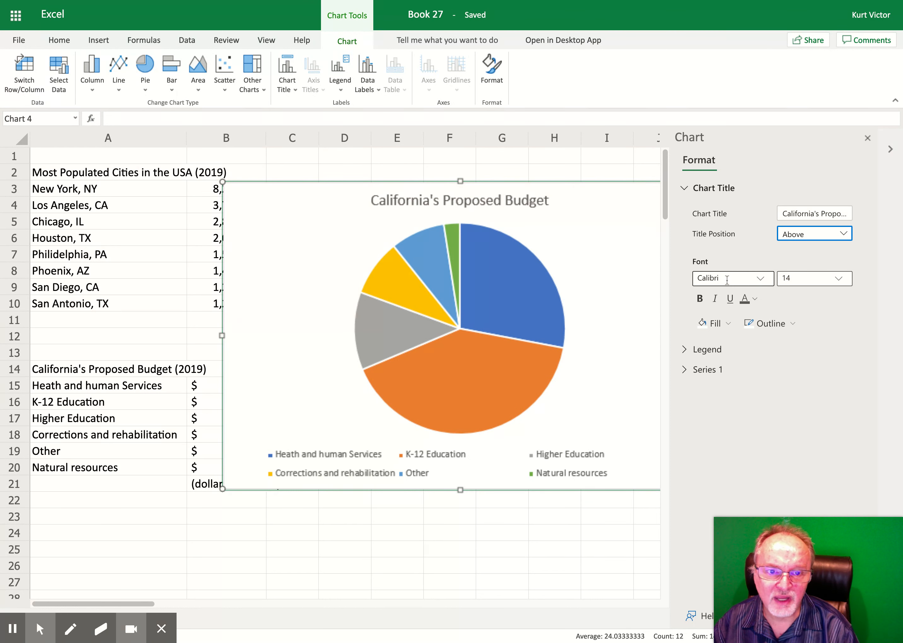
Step: Set the chart title font size to 16
{"action": "left_click", "coordinate": [783, 278]}
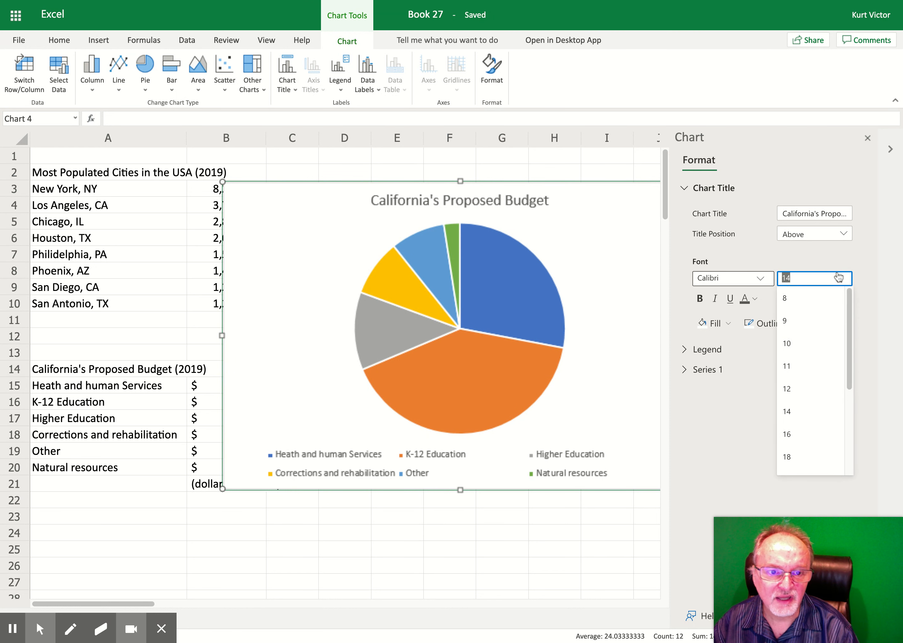
{"action": "left_click", "coordinate": [804, 344]}
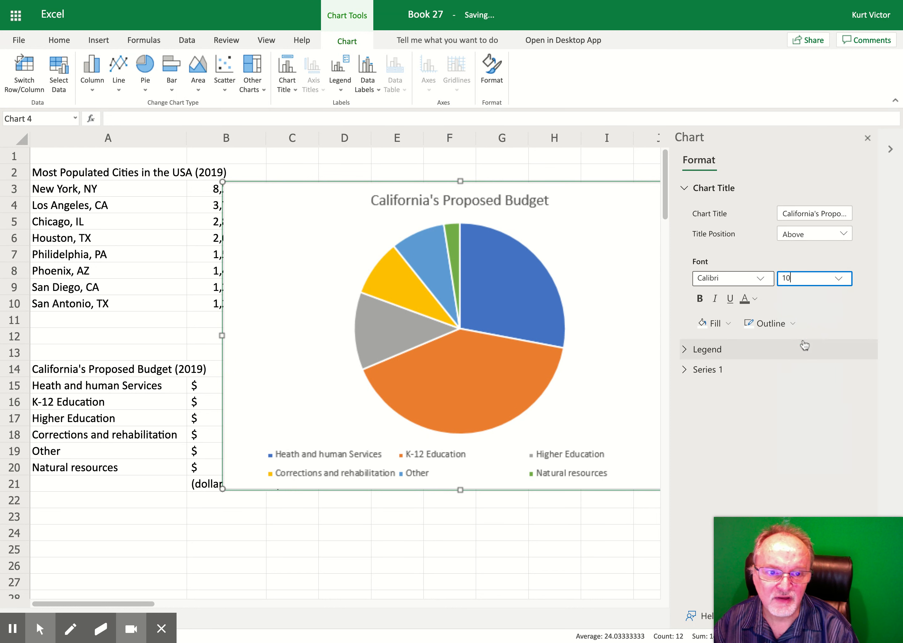
{"action": "left_click", "coordinate": [843, 278]}
{"action": "left_click", "coordinate": [808, 434]}
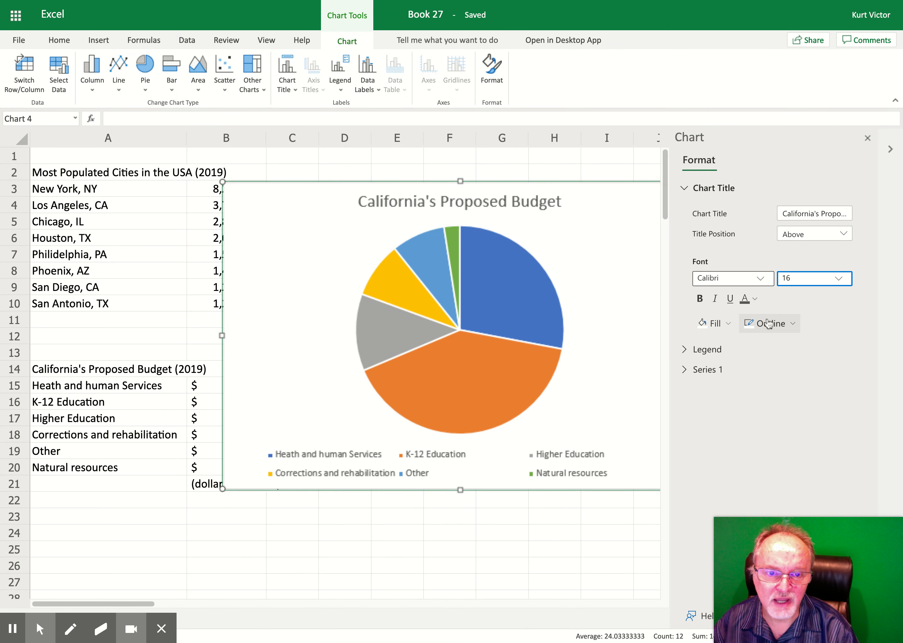
Step: Change the chart title font to Arial Black and its font color to white
{"action": "left_click", "coordinate": [761, 278]}
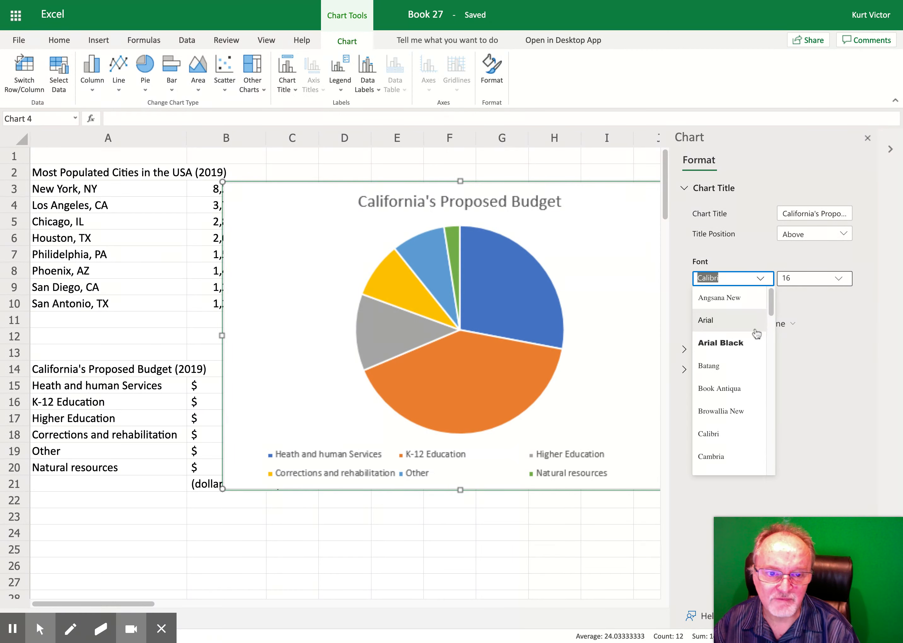
{"action": "left_click", "coordinate": [749, 343]}
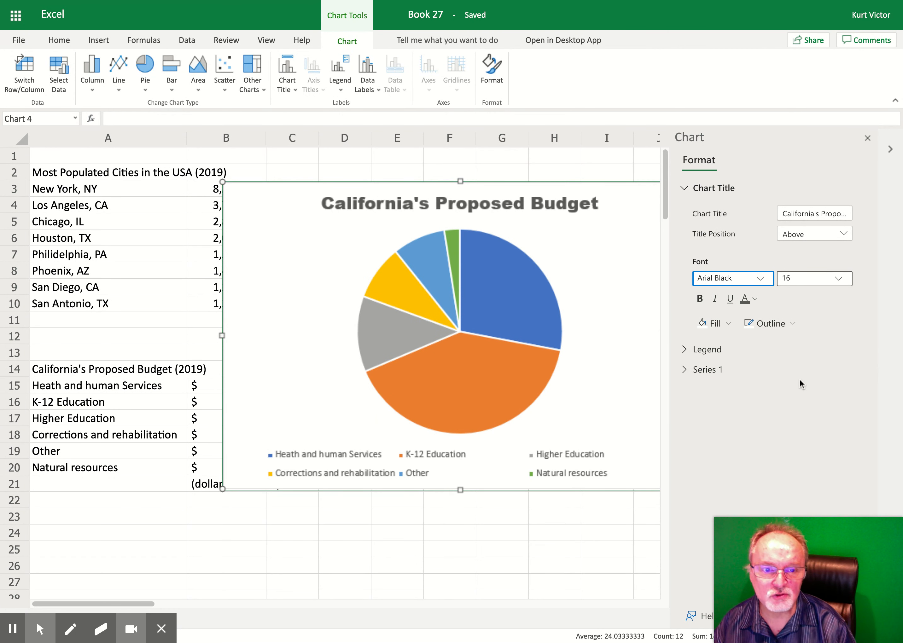
{"action": "left_click", "coordinate": [754, 308]}
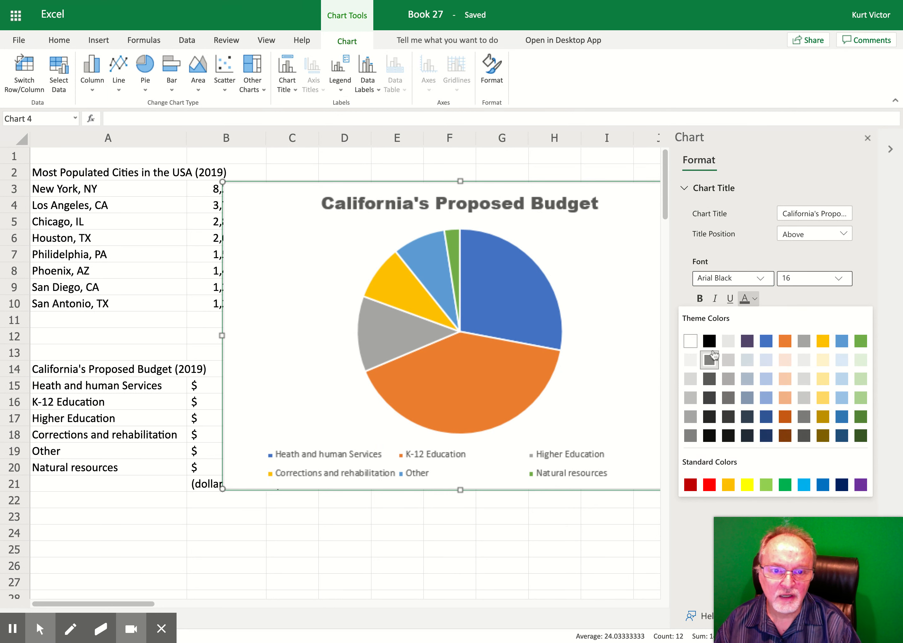
{"action": "left_click", "coordinate": [694, 344]}
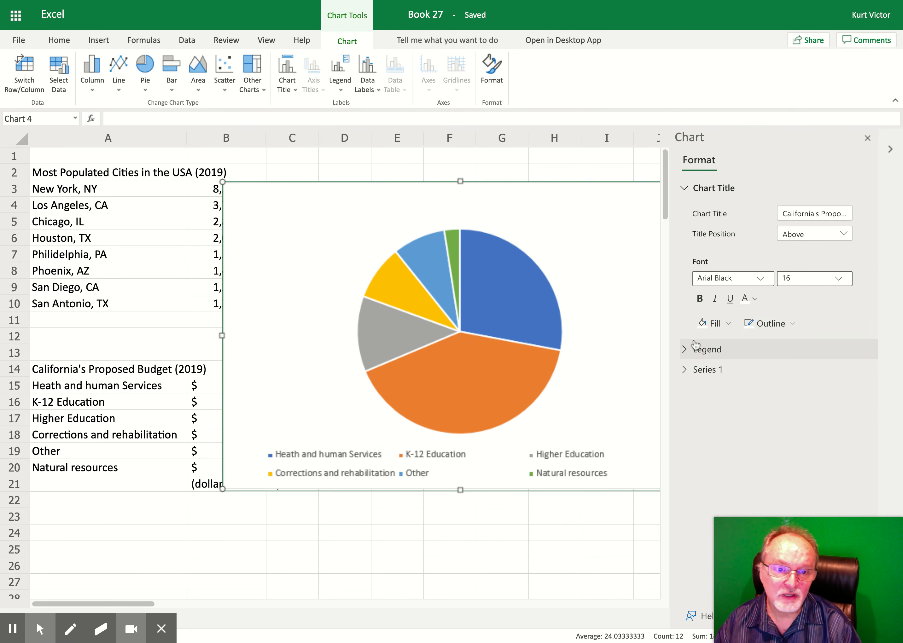
Step: Fill the chart title's background with black
{"action": "left_click", "coordinate": [711, 323]}
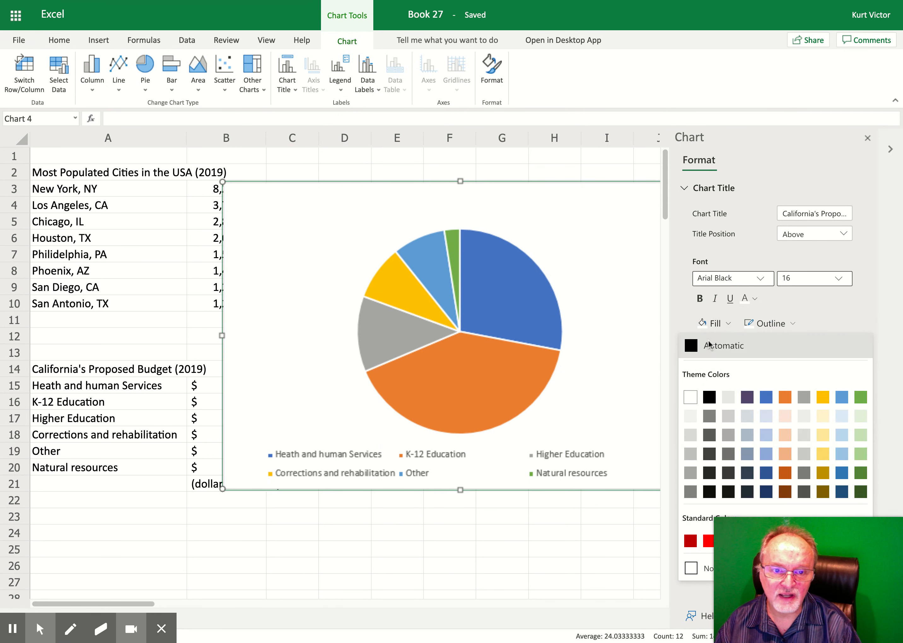
{"action": "left_click", "coordinate": [709, 397]}
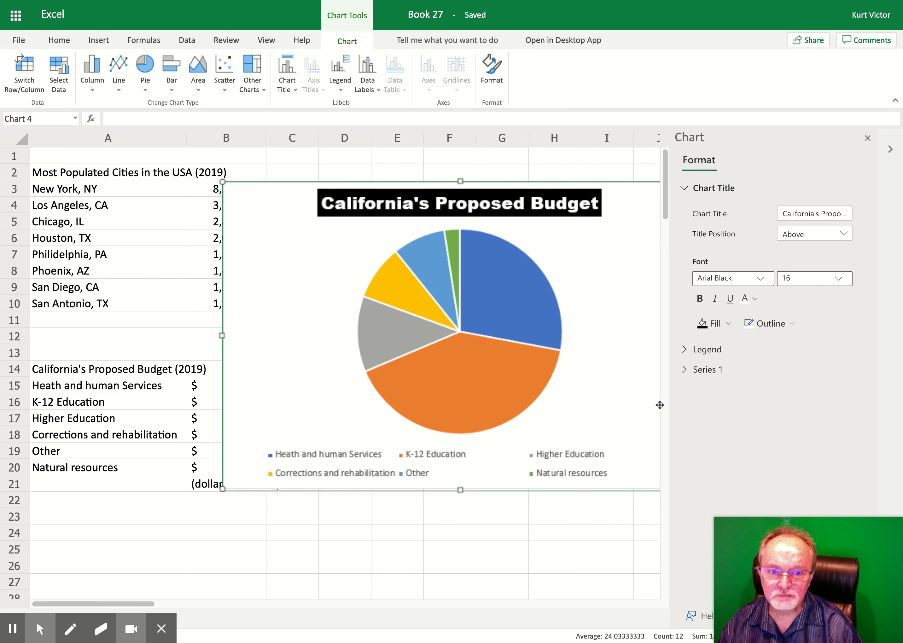
Step: Move the chart legend to the left side of the chart
{"action": "left_click", "coordinate": [683, 350]}
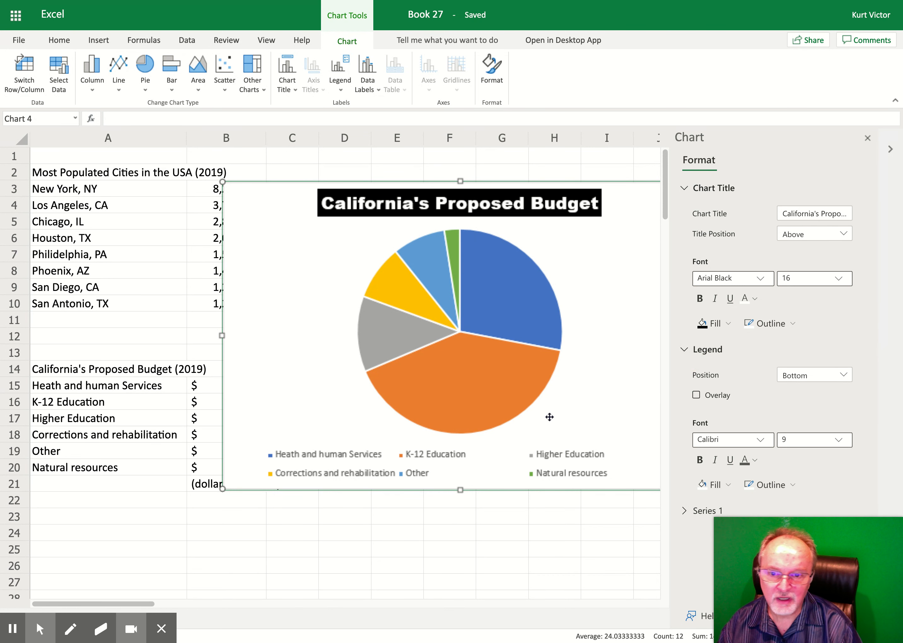
{"action": "mouse_move", "coordinate": [39, 629]}
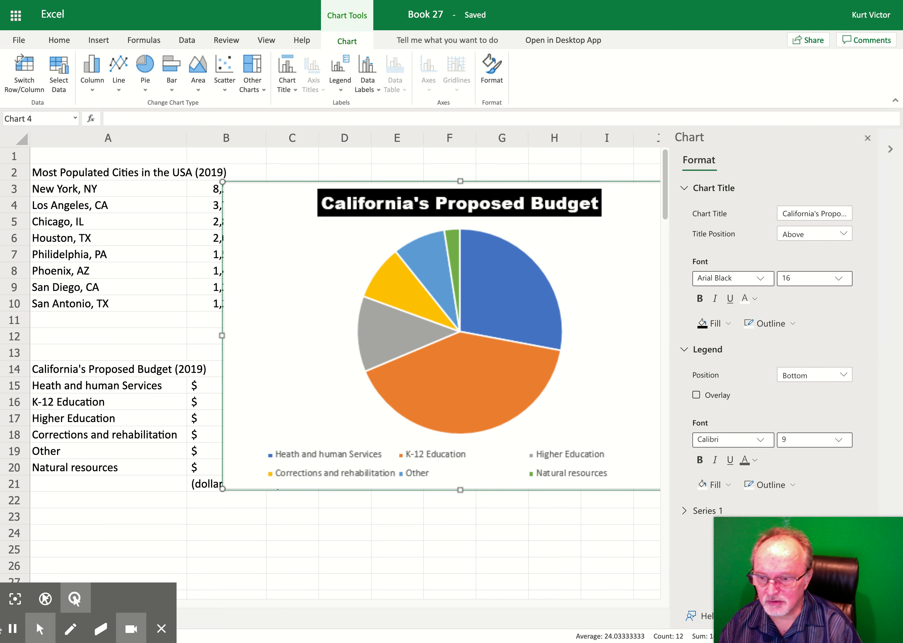
{"action": "left_click", "coordinate": [74, 598]}
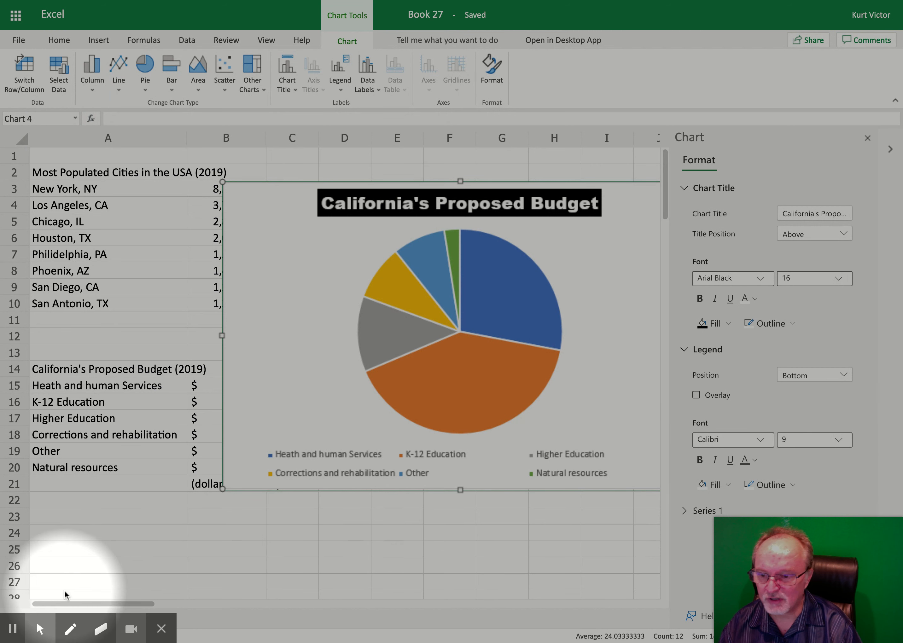
{"action": "mouse_move", "coordinate": [40, 629]}
{"action": "left_click", "coordinate": [16, 598]}
{"action": "left_click", "coordinate": [822, 375]}
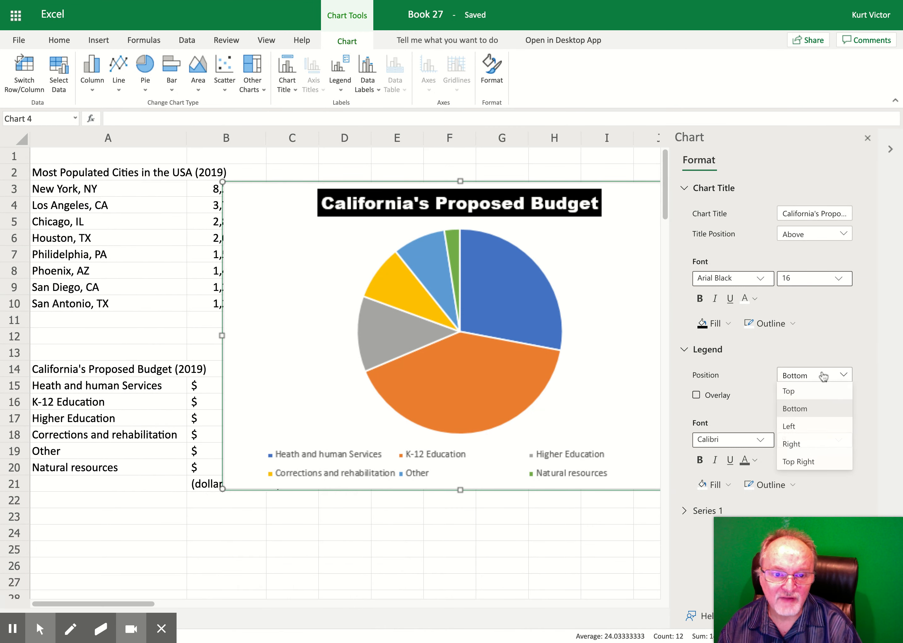
{"action": "left_click", "coordinate": [799, 442]}
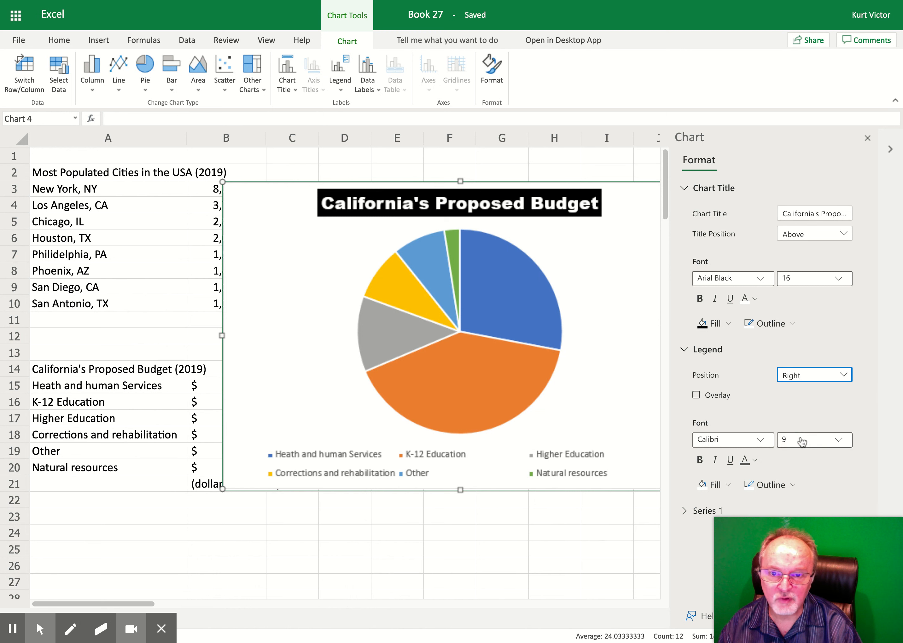
{"action": "left_click", "coordinate": [815, 378]}
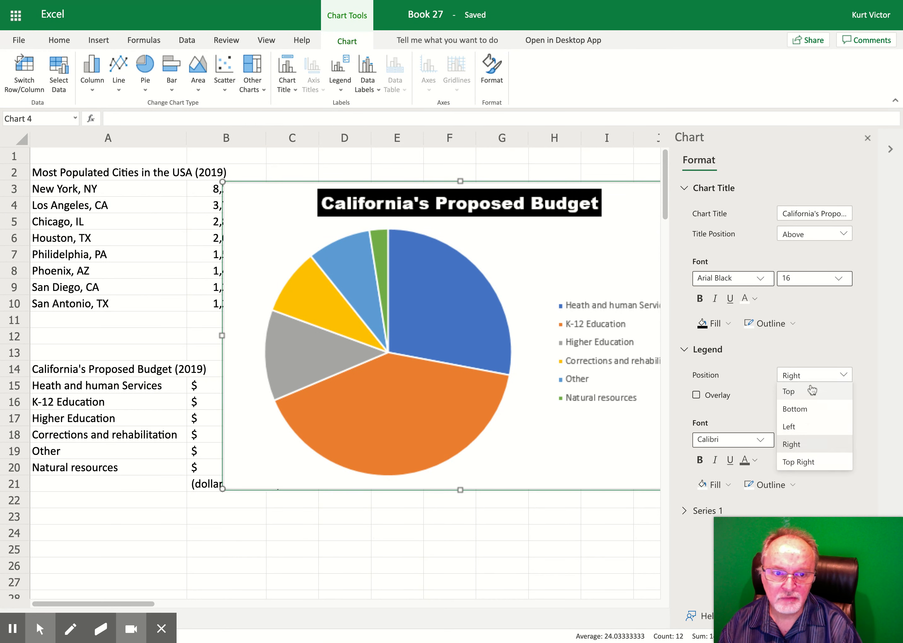
{"action": "left_click", "coordinate": [806, 429]}
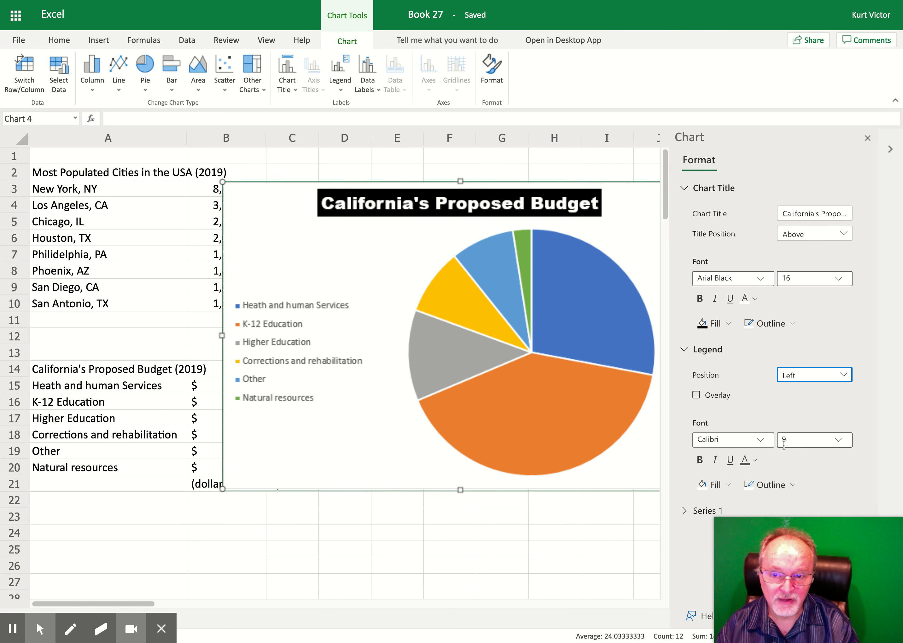
{"action": "left_click", "coordinate": [755, 460]}
{"action": "left_click", "coordinate": [709, 296]}
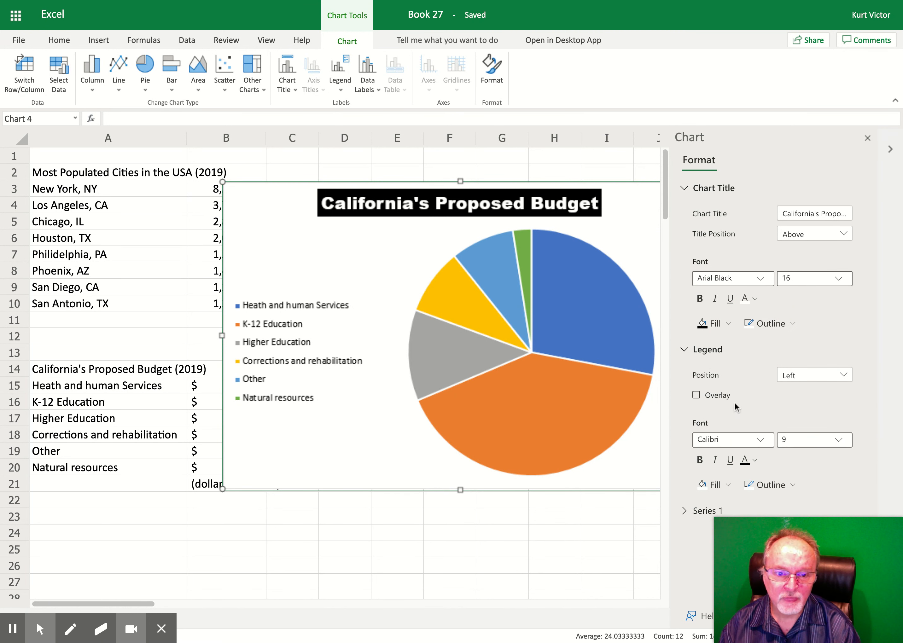
{"action": "left_click", "coordinate": [692, 517]}
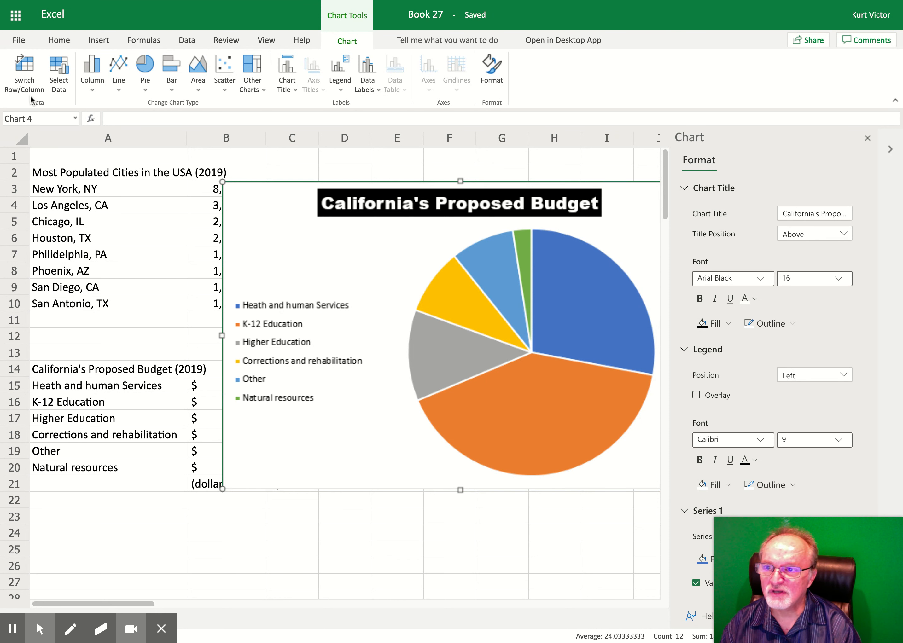
Step: Switch the pie chart's rows and columns and switch them back
{"action": "left_click", "coordinate": [21, 69]}
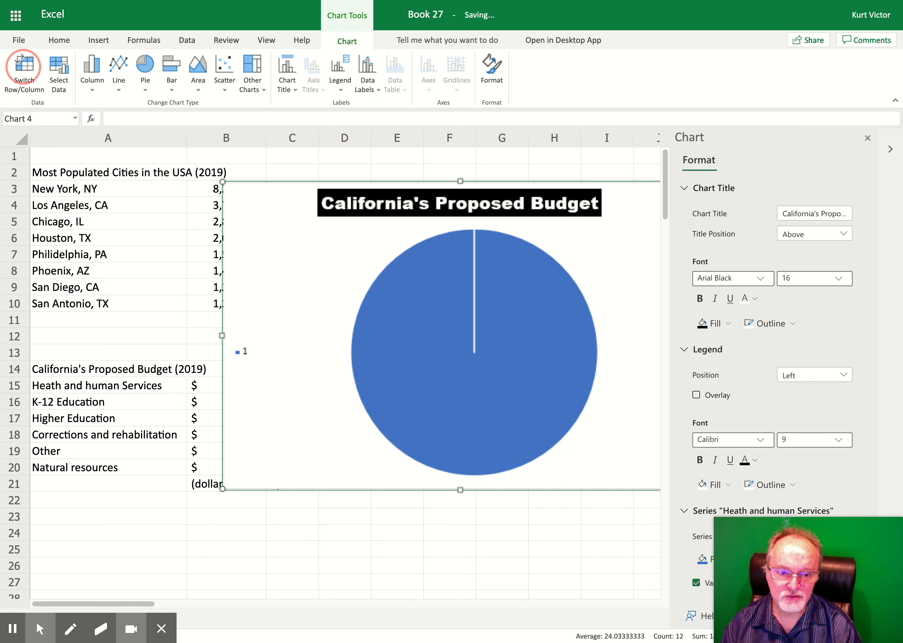
{"action": "left_click", "coordinate": [23, 66]}
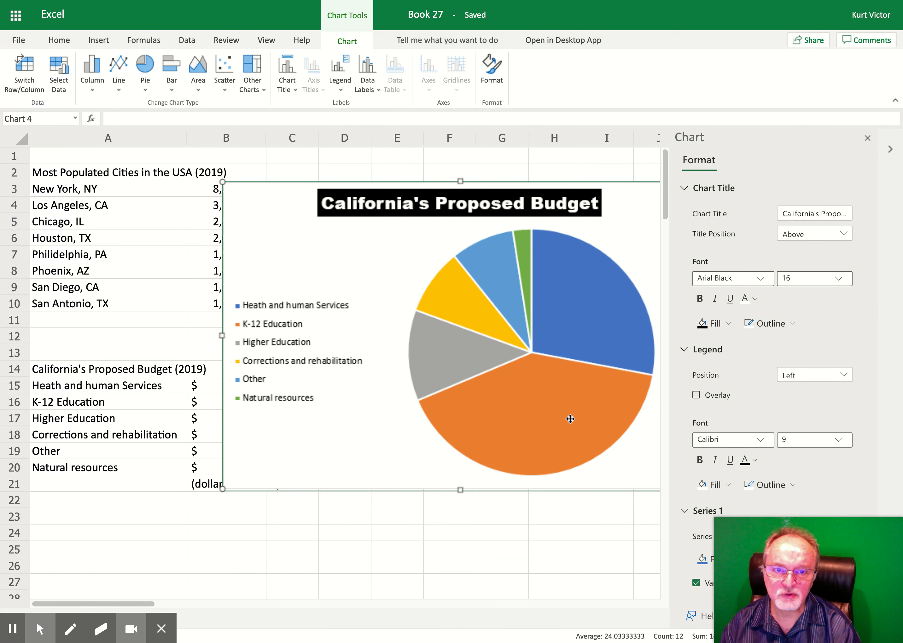
Step: Close the format pane and delete the pie chart
{"action": "left_click", "coordinate": [867, 138]}
{"action": "left_click_drag", "start_coordinate": [658, 257], "coordinate": [836, 250]}
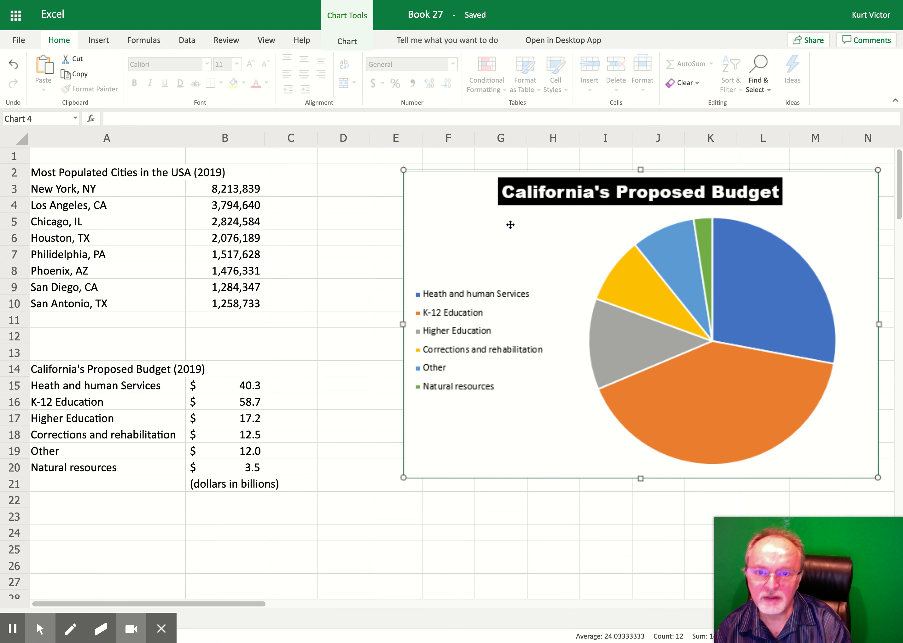
{"action": "key", "text": "Delete"}
Step: Insert a 2-D clustered bar chart from the city populations in A3:B10
{"action": "left_click", "coordinate": [453, 270]}
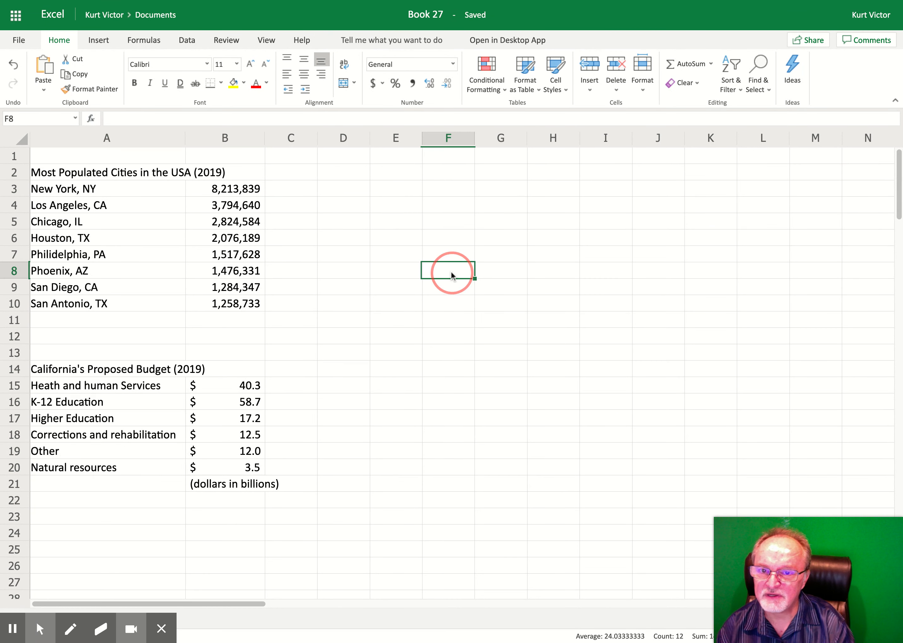
{"action": "left_click_drag", "start_coordinate": [62, 190], "coordinate": [225, 306]}
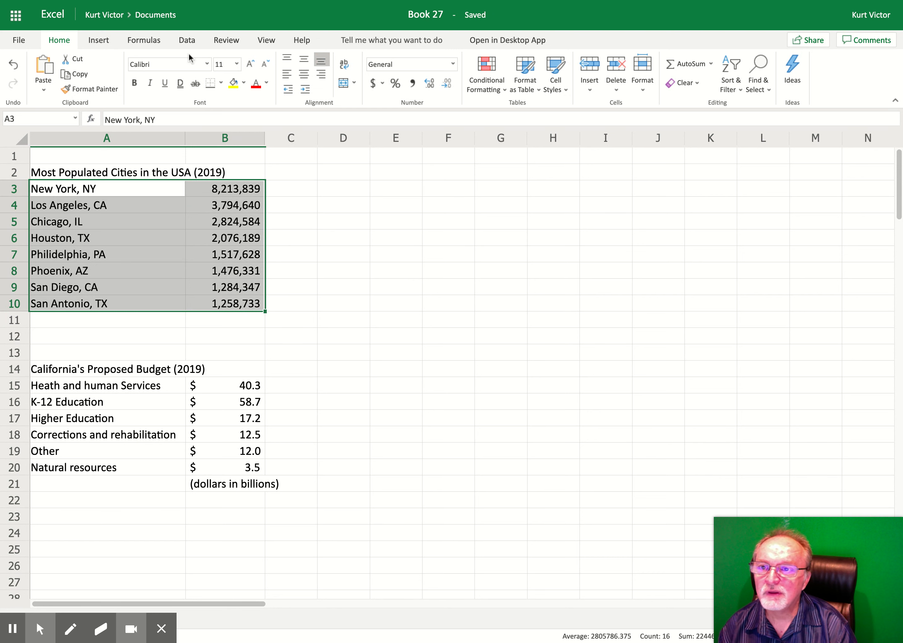
{"action": "left_click", "coordinate": [94, 41]}
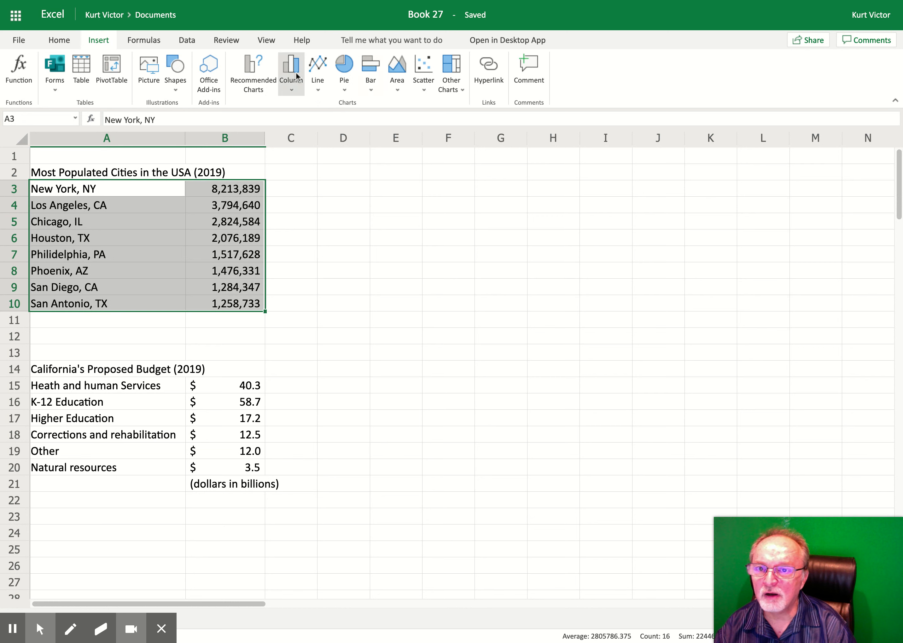
{"action": "left_click", "coordinate": [363, 67]}
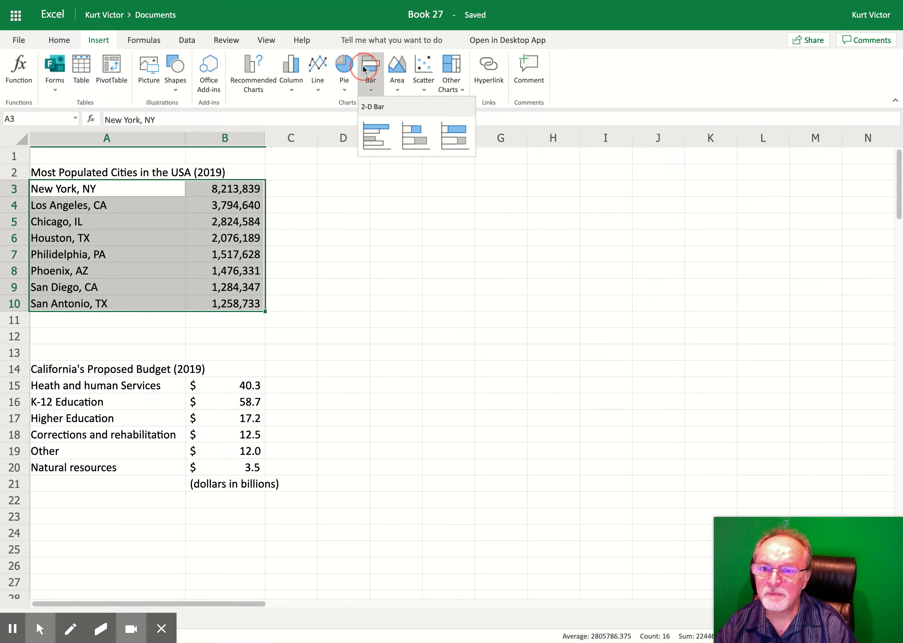
{"action": "left_click", "coordinate": [374, 138]}
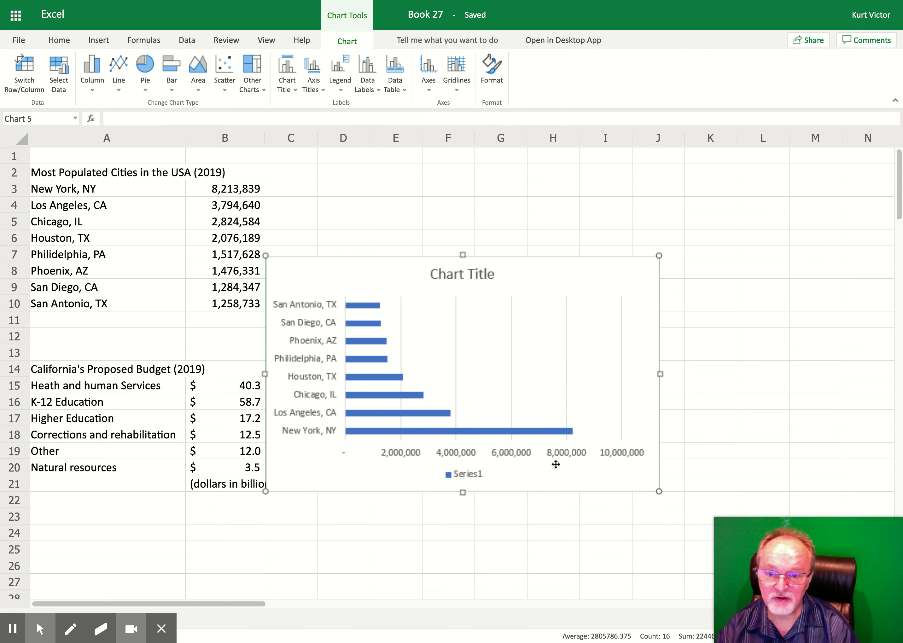
Step: Switch the bar chart's rows and columns and switch them back
{"action": "left_click_drag", "start_coordinate": [548, 372], "coordinate": [641, 306]}
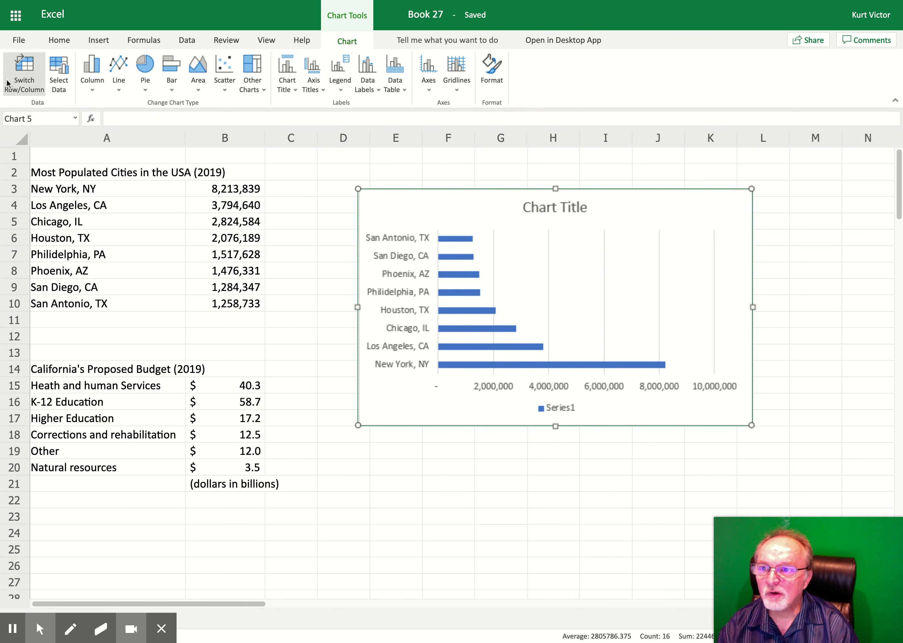
{"action": "left_click", "coordinate": [23, 71]}
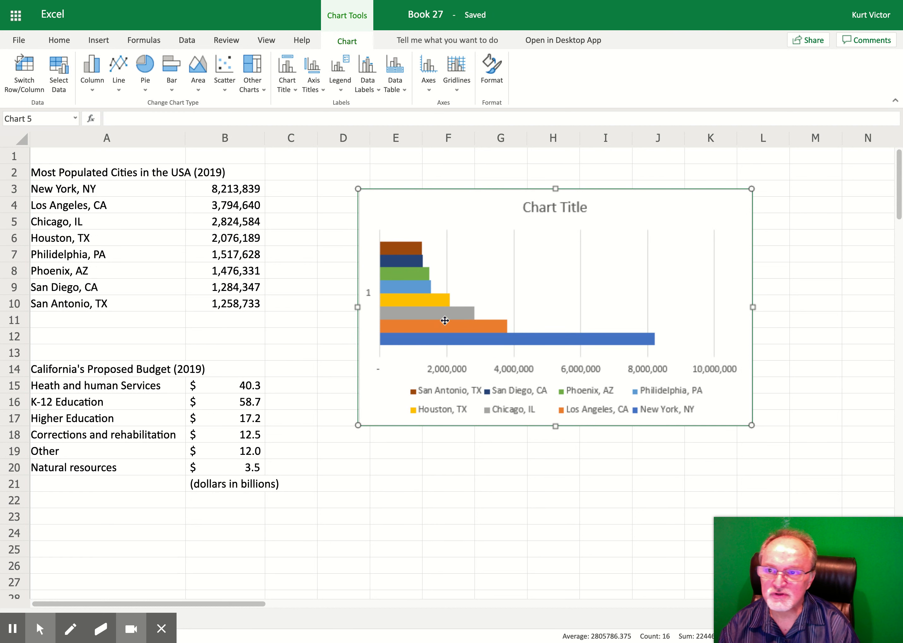
{"action": "left_click", "coordinate": [26, 69]}
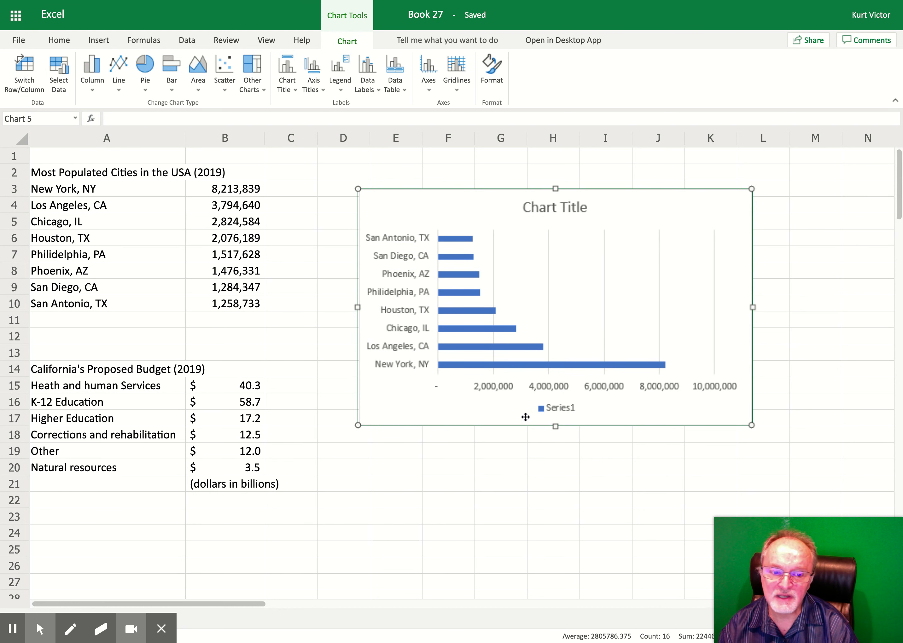
Step: Move the bar chart beside the city data and set its title to Most Populated Cities
{"action": "left_click_drag", "start_coordinate": [624, 210], "coordinate": [559, 208]}
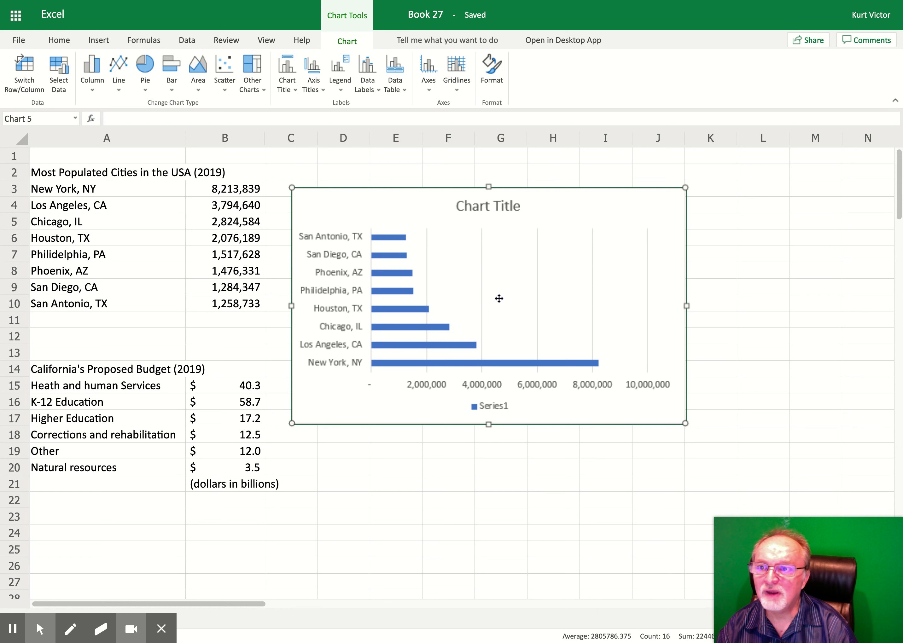
{"action": "left_click", "coordinate": [492, 63]}
{"action": "left_click", "coordinate": [691, 189]}
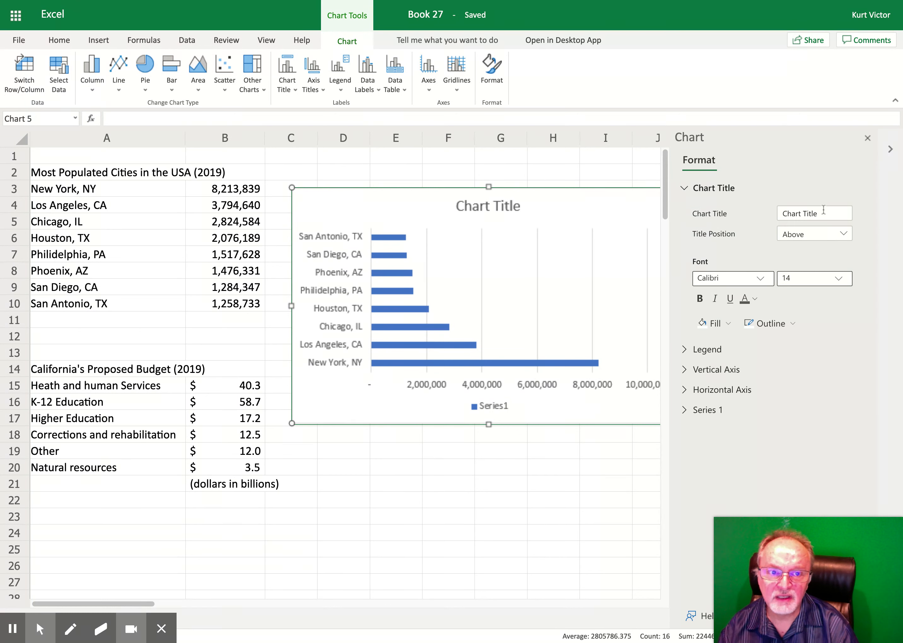
{"action": "left_click", "coordinate": [823, 211]}
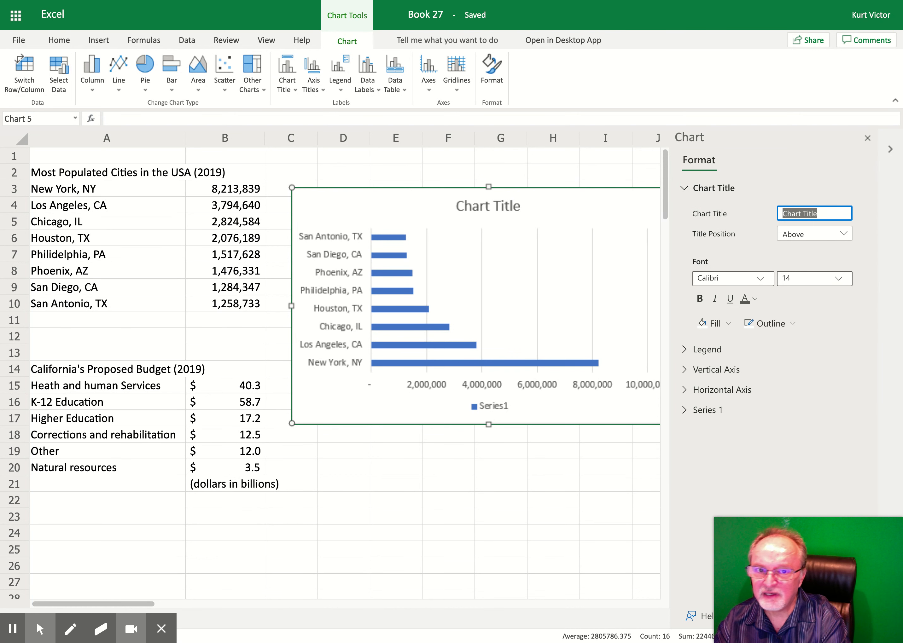
{"action": "type", "text": "P"}
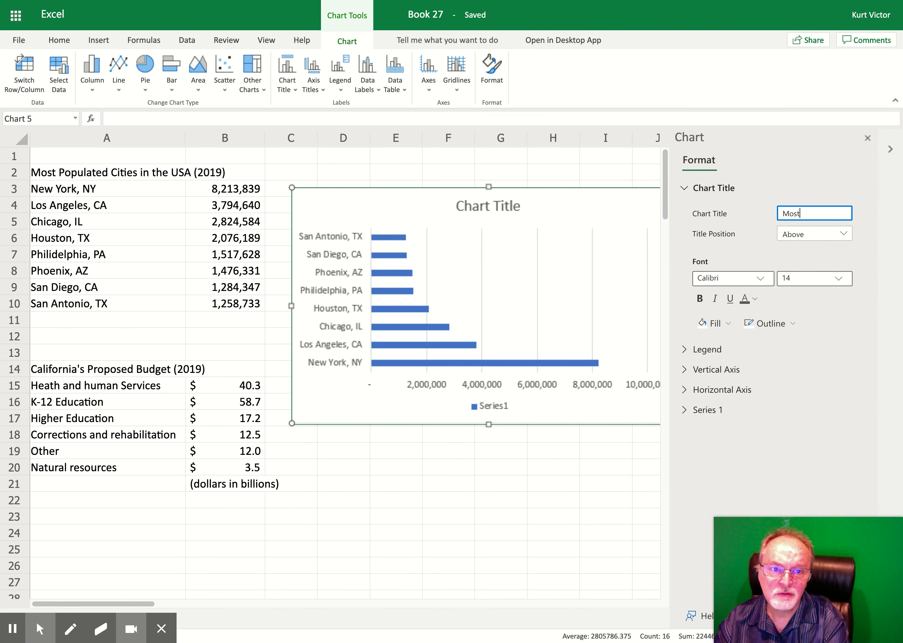
{"action": "type", "text": "ost Populated Cities"}
{"action": "key", "text": "Return"}
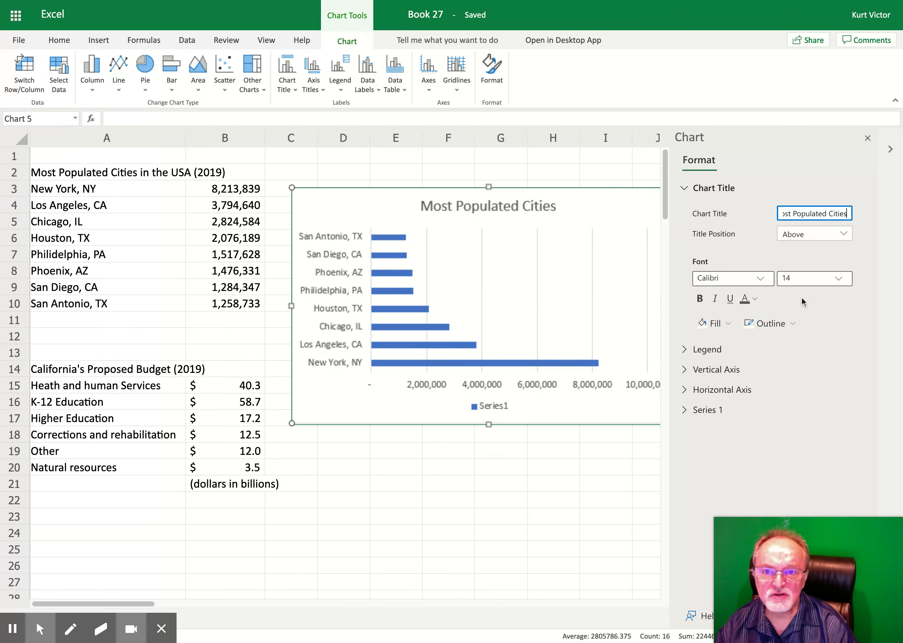
{"action": "left_click", "coordinate": [686, 351]}
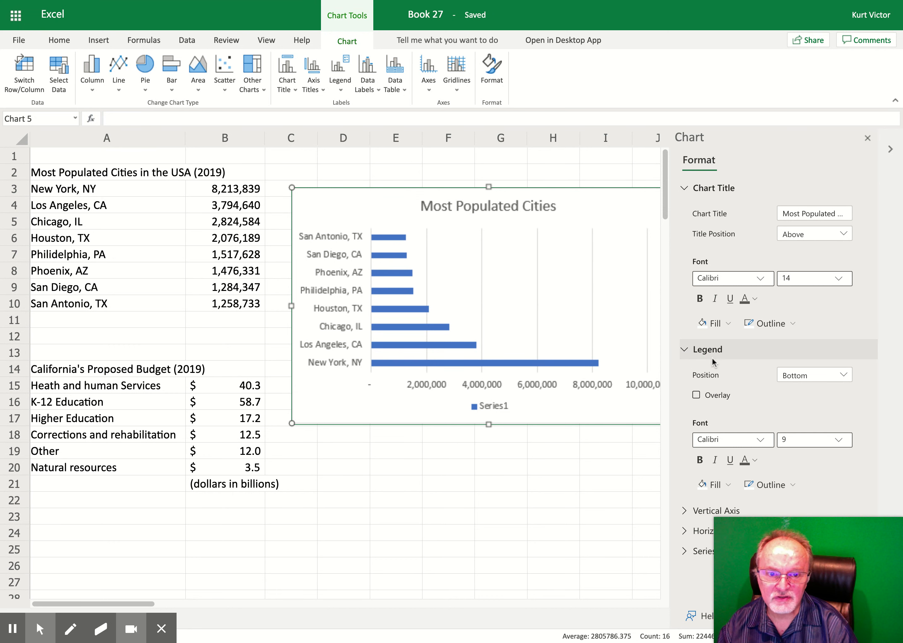
{"action": "left_click", "coordinate": [690, 352]}
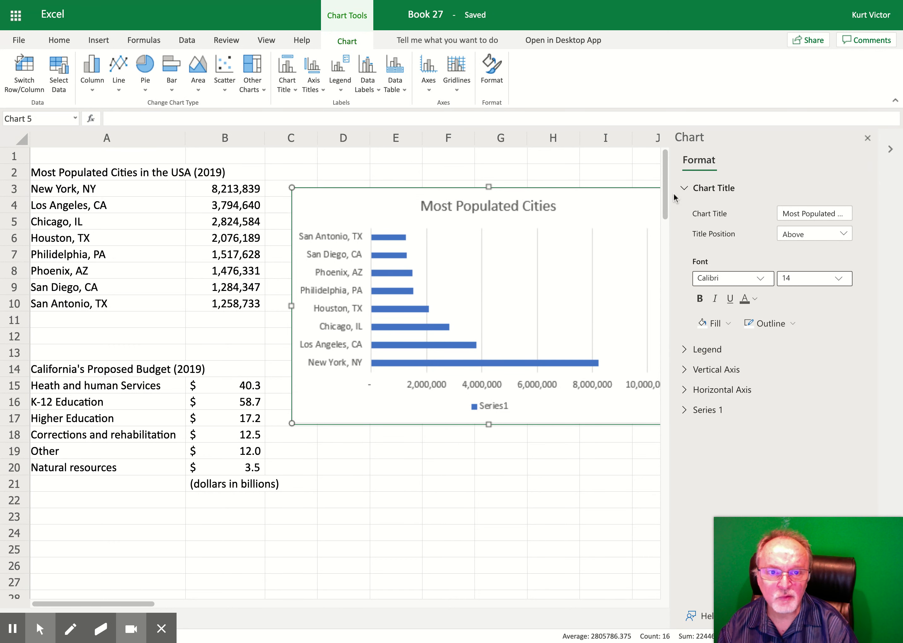
{"action": "left_click", "coordinate": [682, 189]}
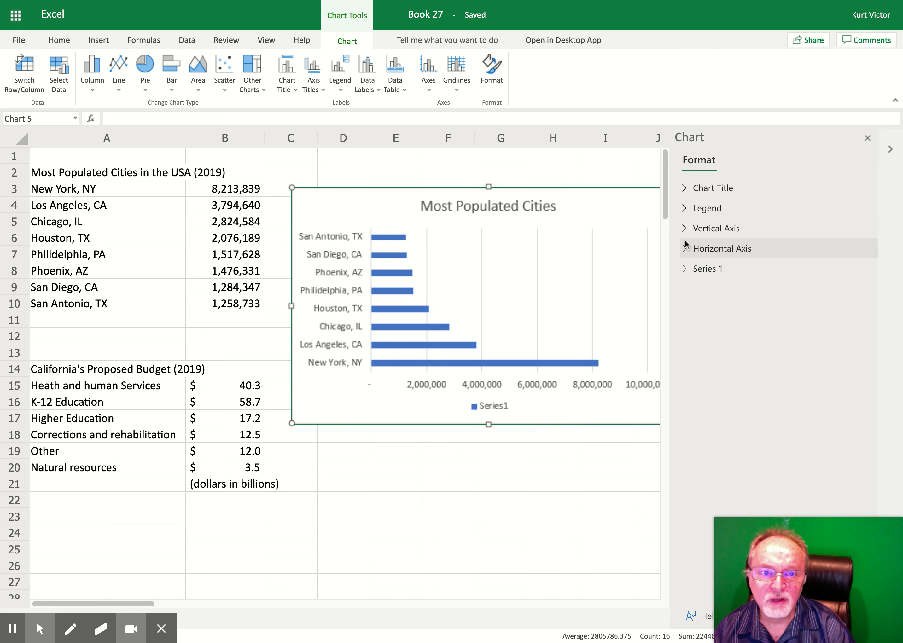
Step: Set the vertical axis major tick marks to Outside and close the format pane
{"action": "left_click", "coordinate": [683, 231]}
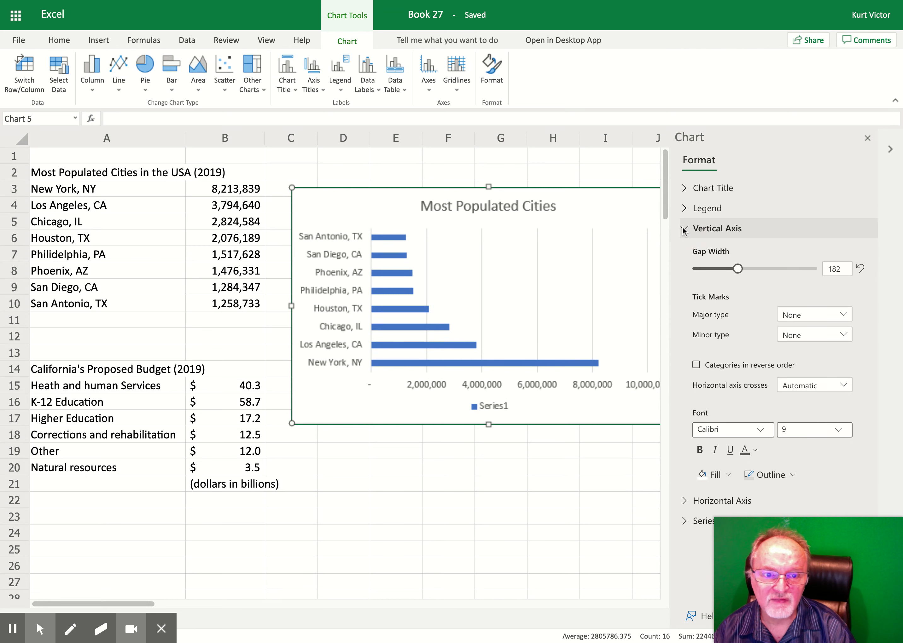
{"action": "mouse_move", "coordinate": [96, 635]}
{"action": "left_click", "coordinate": [18, 598]}
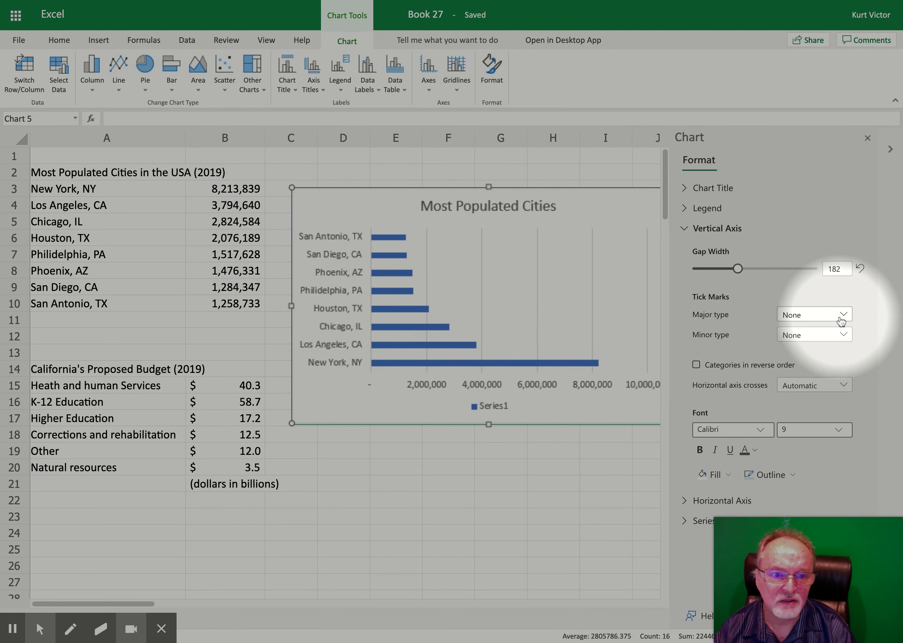
{"action": "left_click", "coordinate": [840, 319]}
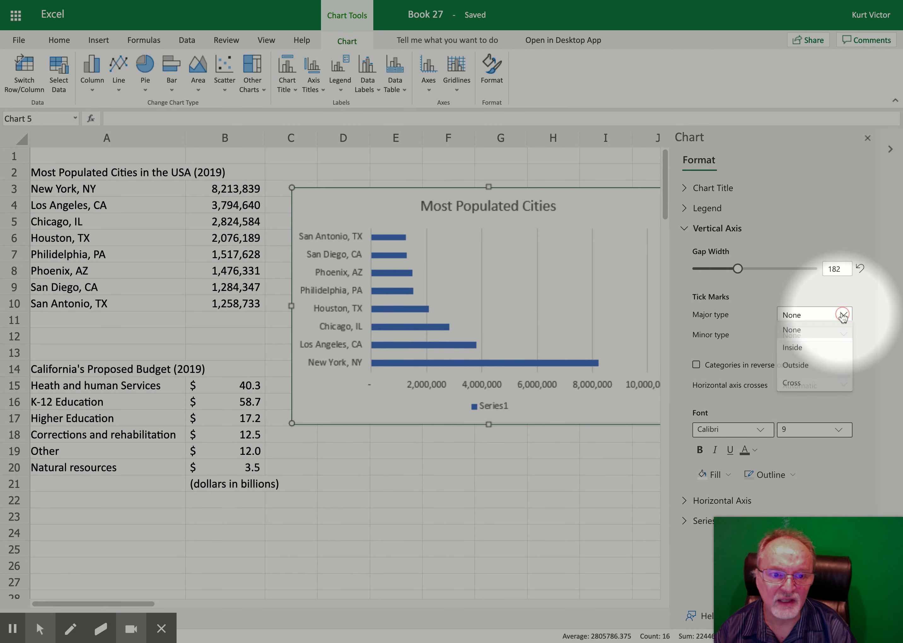
{"action": "left_click", "coordinate": [812, 366]}
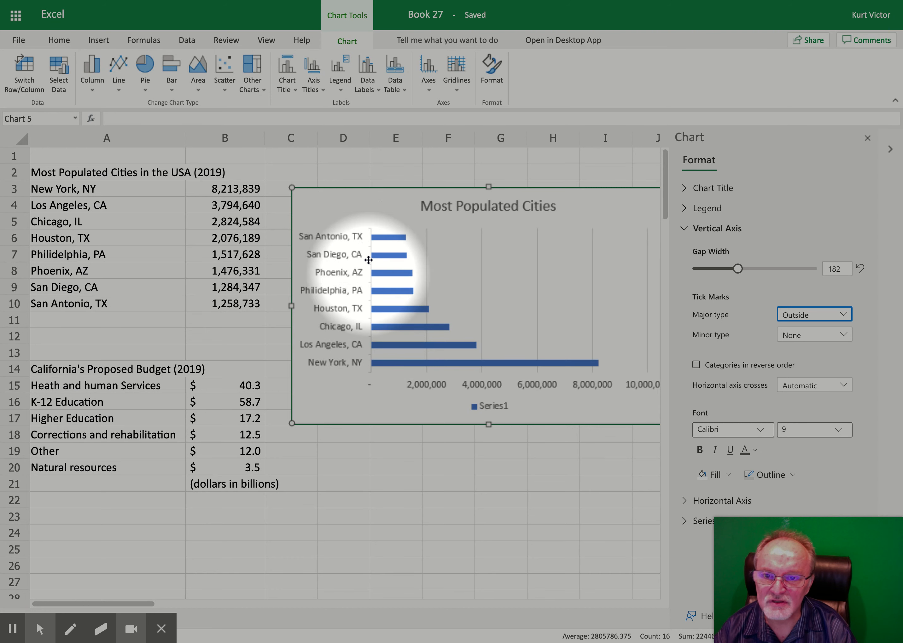
{"action": "mouse_move", "coordinate": [40, 628]}
{"action": "left_click", "coordinate": [20, 602]}
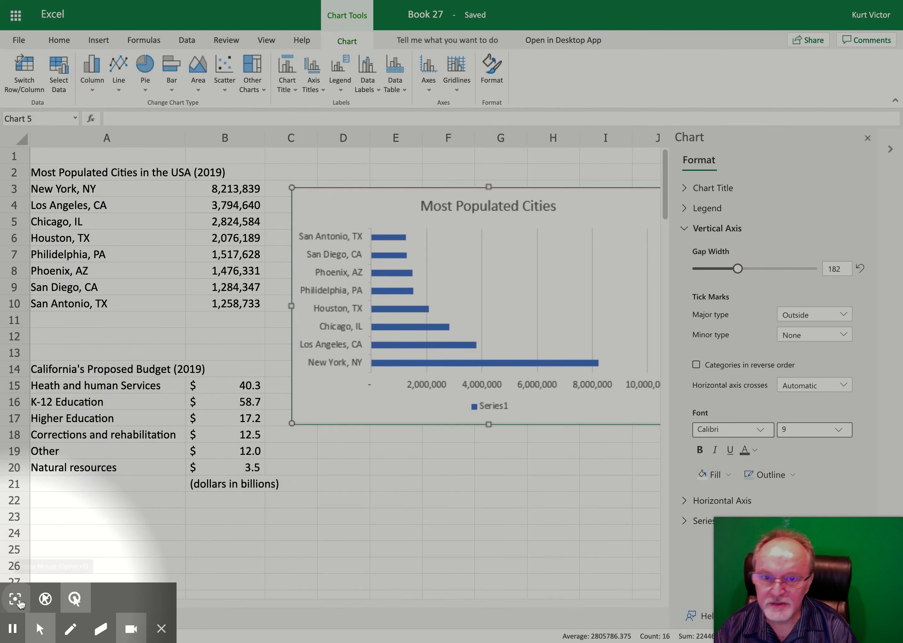
{"action": "left_click", "coordinate": [866, 138]}
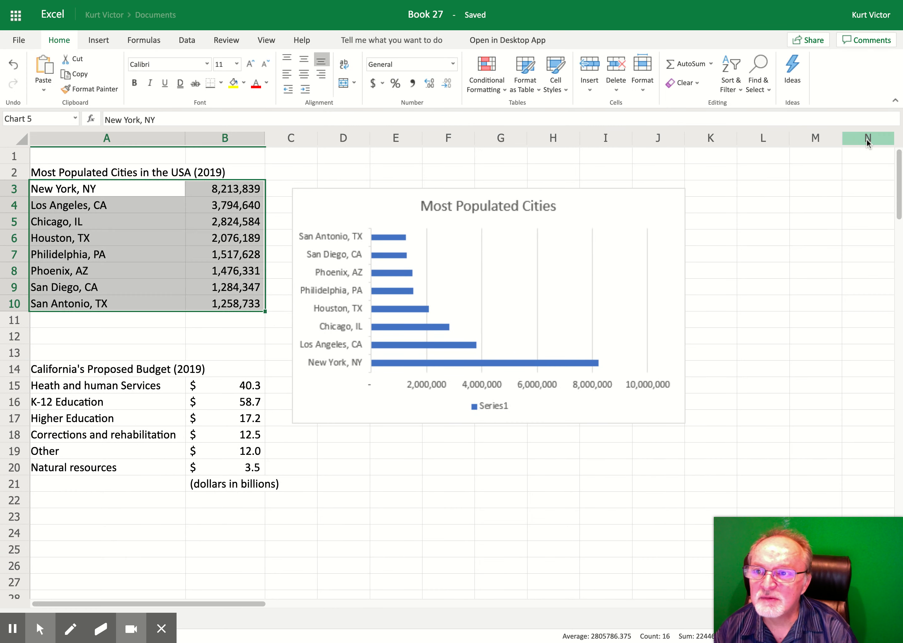
{"action": "left_click", "coordinate": [547, 330]}
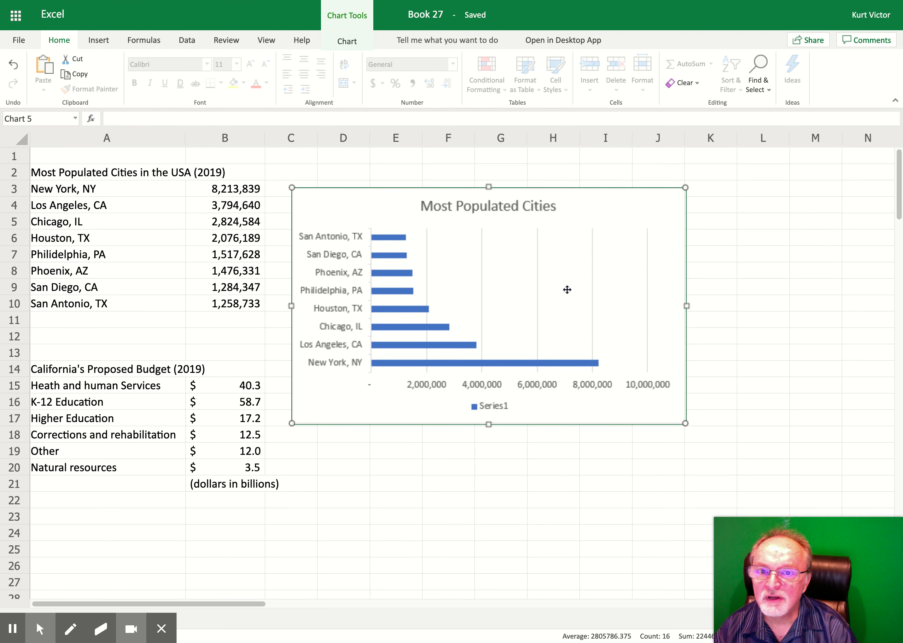